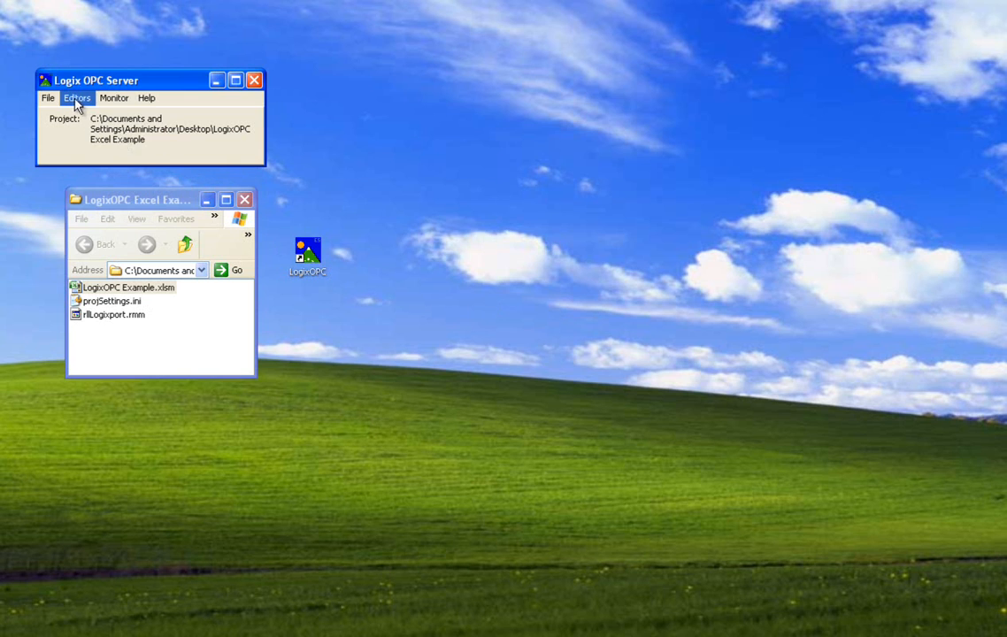
- Open the Logix master configuration and review Port_1's IP address, path and read delay settings without changing them
left_click(83, 116)
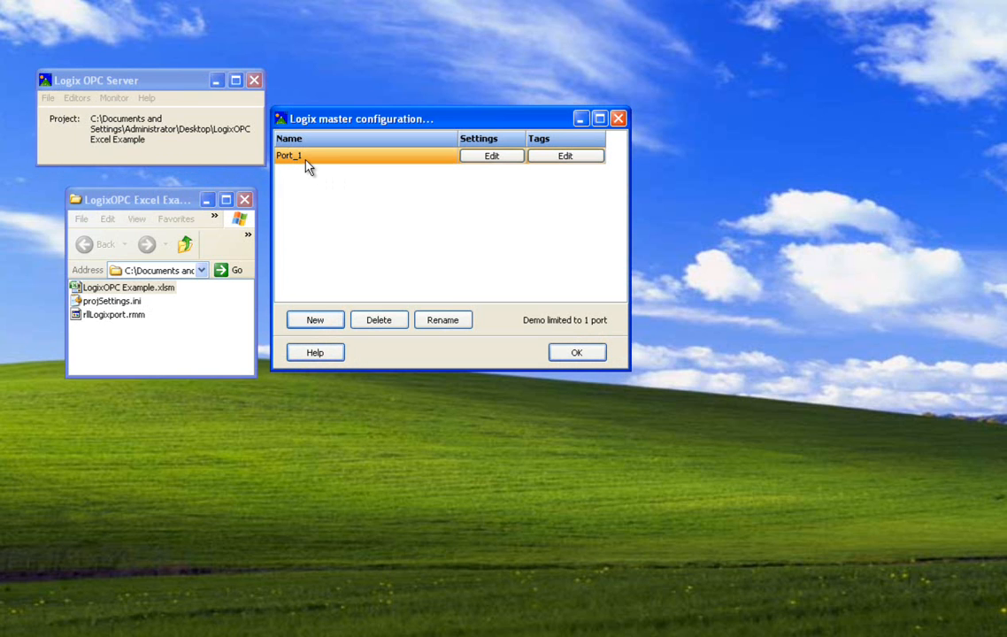
left_click(490, 157)
double_click(341, 254)
left_click(405, 253)
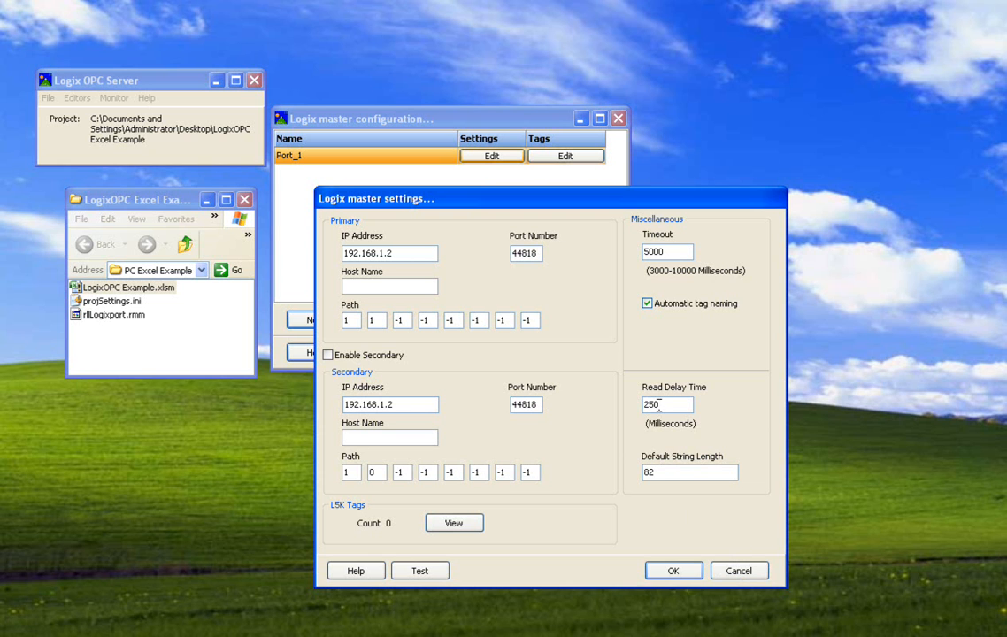
left_click(740, 570)
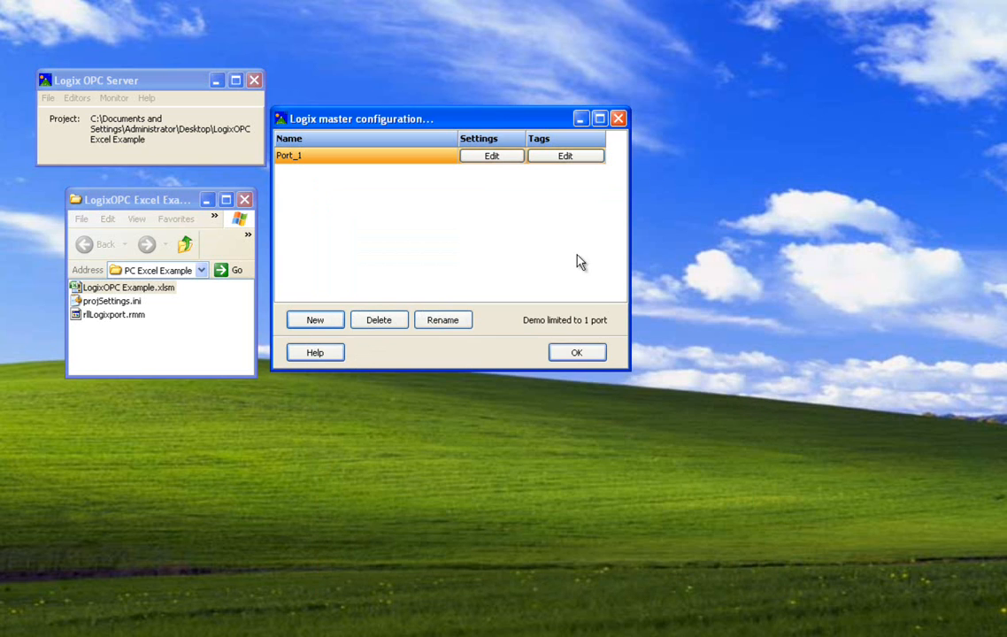
- Open the Port_1 tag list and look through the tags from BoolTest to StringTest
left_click(562, 158)
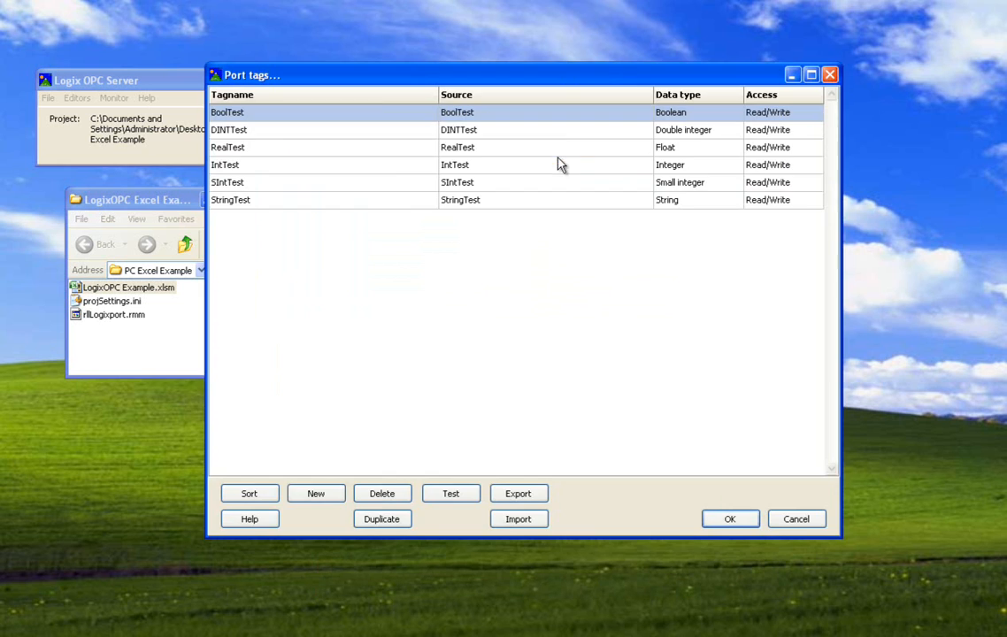
left_click(247, 133)
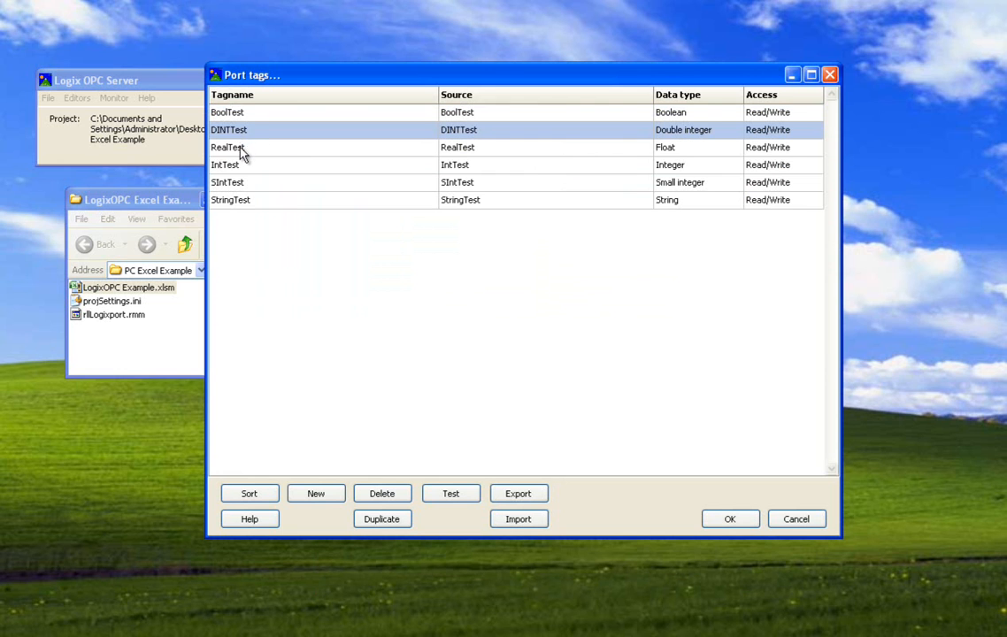
left_click(240, 149)
left_click(242, 166)
left_click(245, 185)
left_click(249, 203)
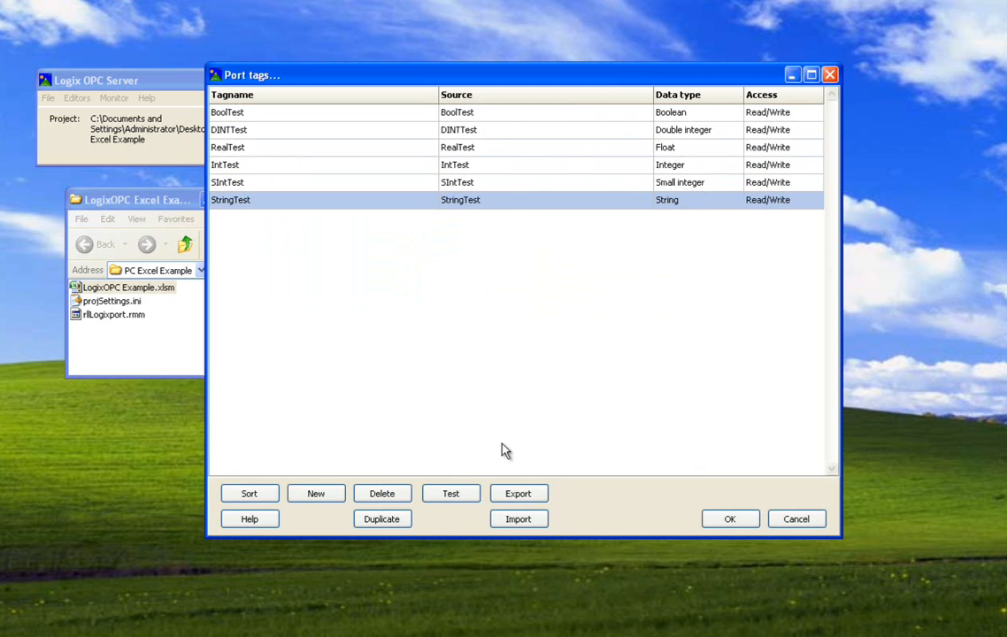
- Run the point test on the Port_1 tags and review the status of each tag
left_click(450, 497)
left_click(748, 90)
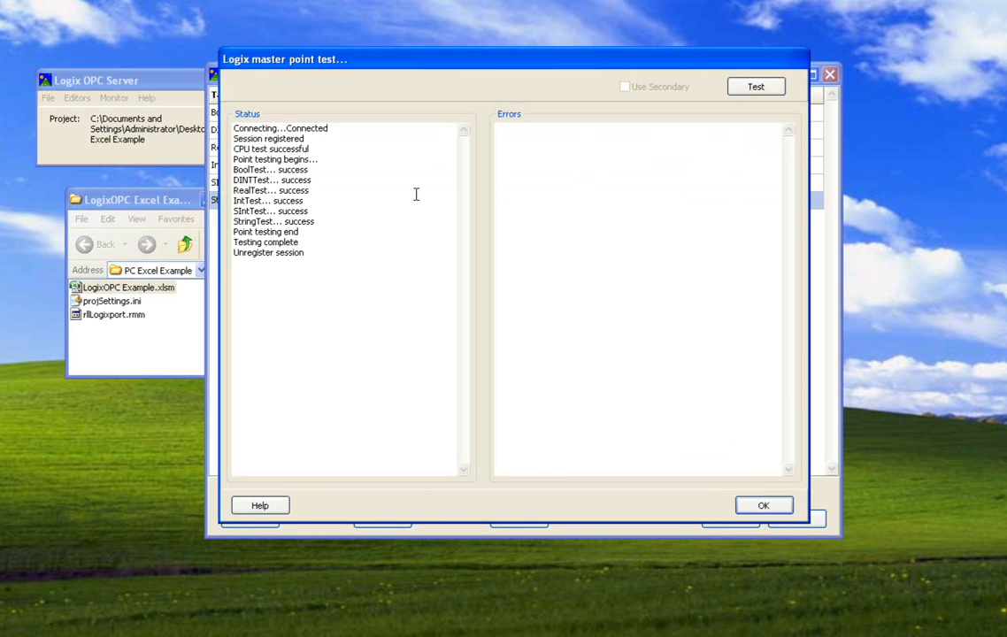
left_click_drag(307, 215, 226, 171)
left_click(287, 188)
left_click(705, 413)
left_click(759, 506)
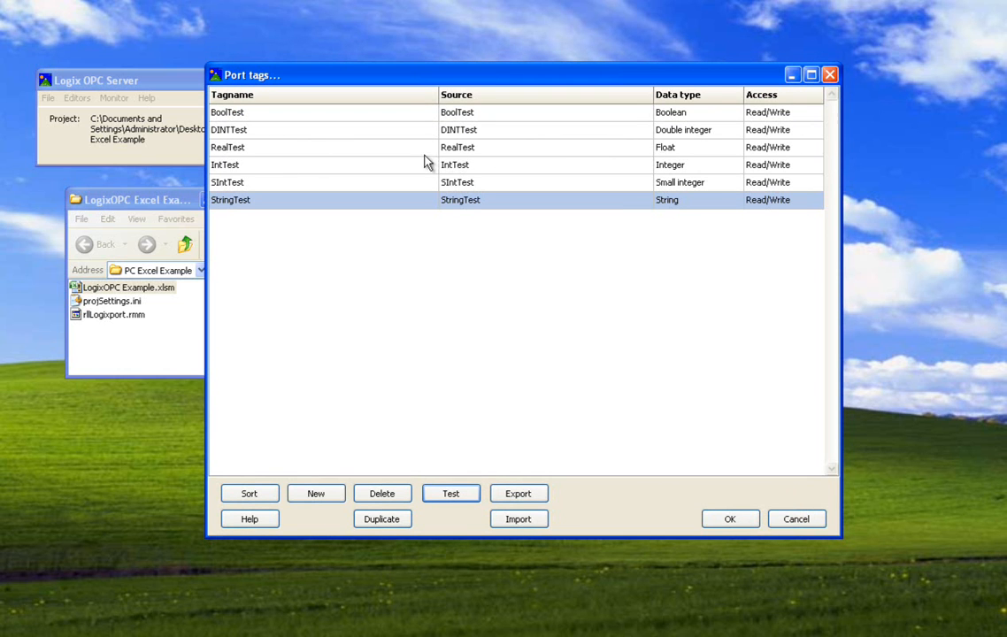
- Check the data types of RealTest and DINTTest, and close the tag list and the master configuration
left_click(677, 153)
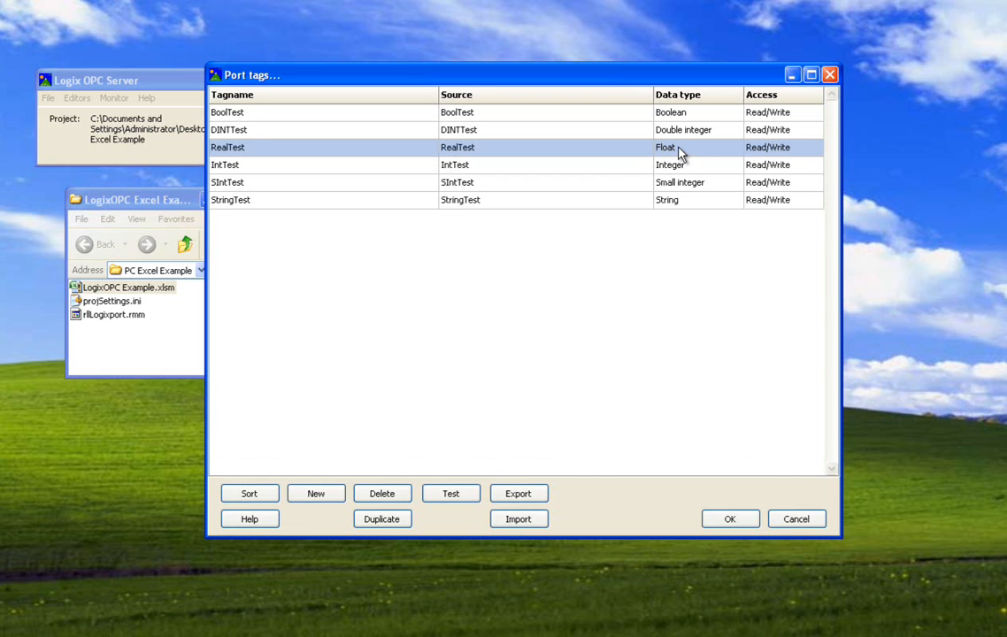
left_click(676, 135)
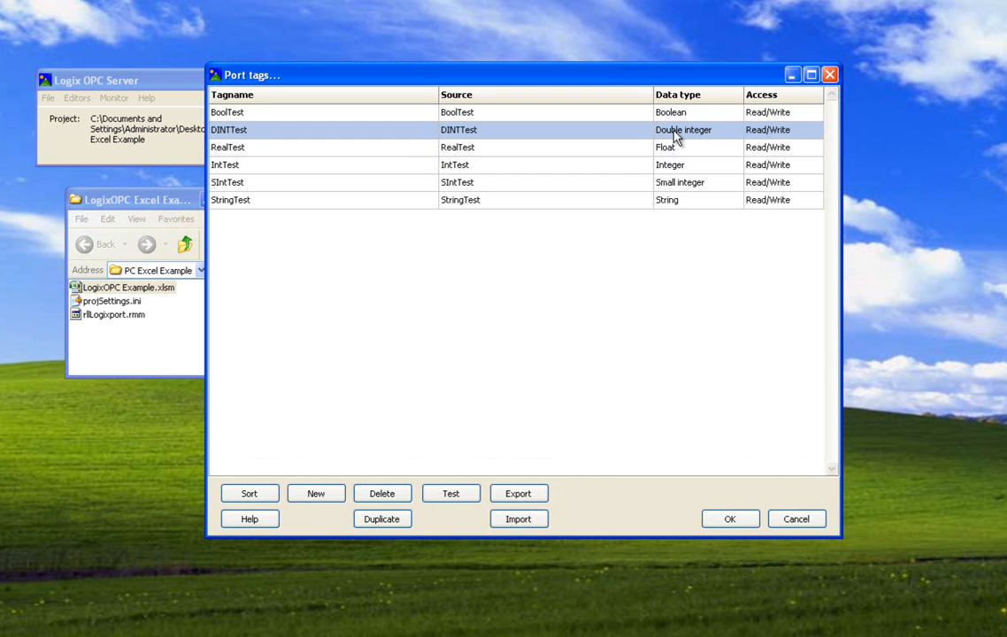
left_click(743, 520)
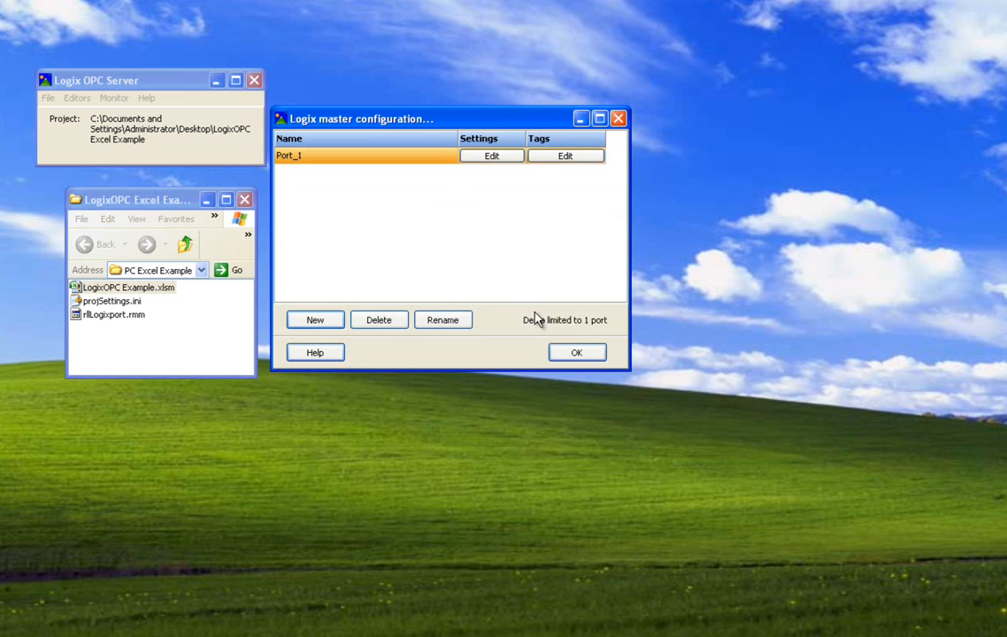
left_click(556, 352)
- Check the server's OPC information for the number of clients, groups and items
left_click(113, 98)
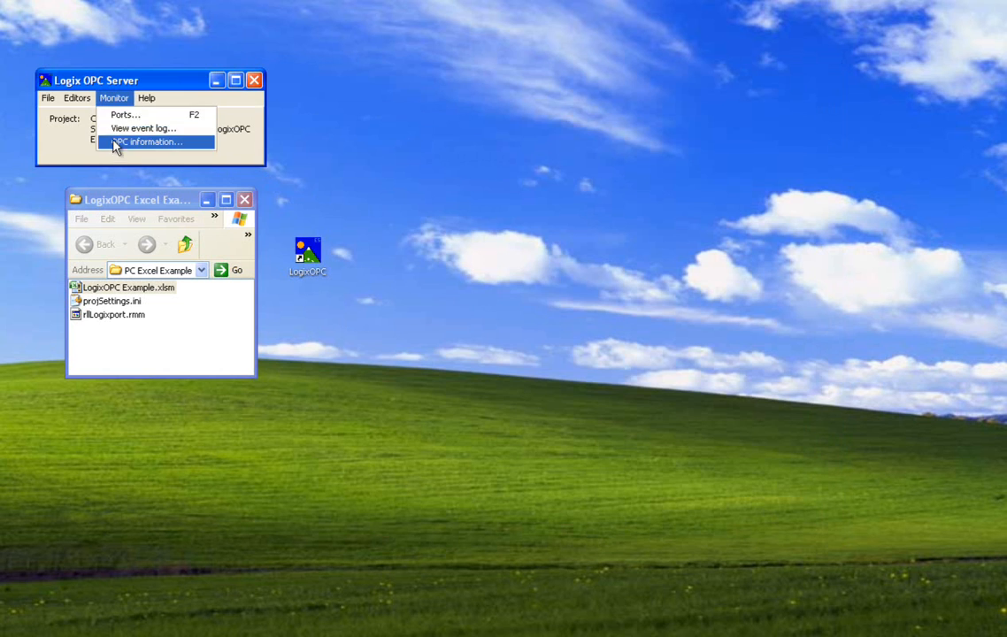
left_click(124, 139)
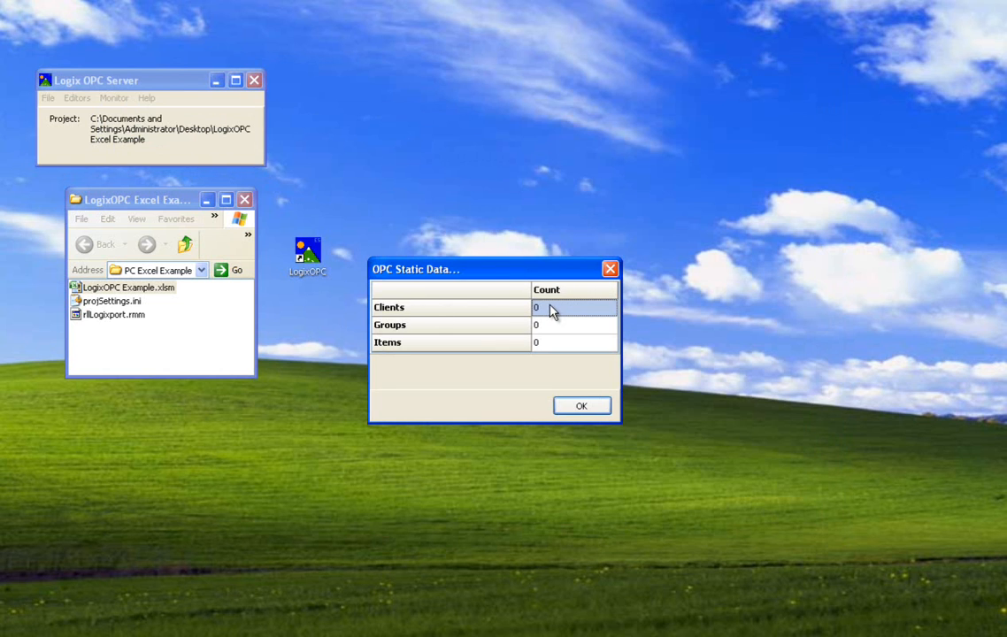
left_click(610, 268)
- Open LogixOPC Example.xlsm in Excel and enable its blocked macro and ActiveX content
left_click(132, 289)
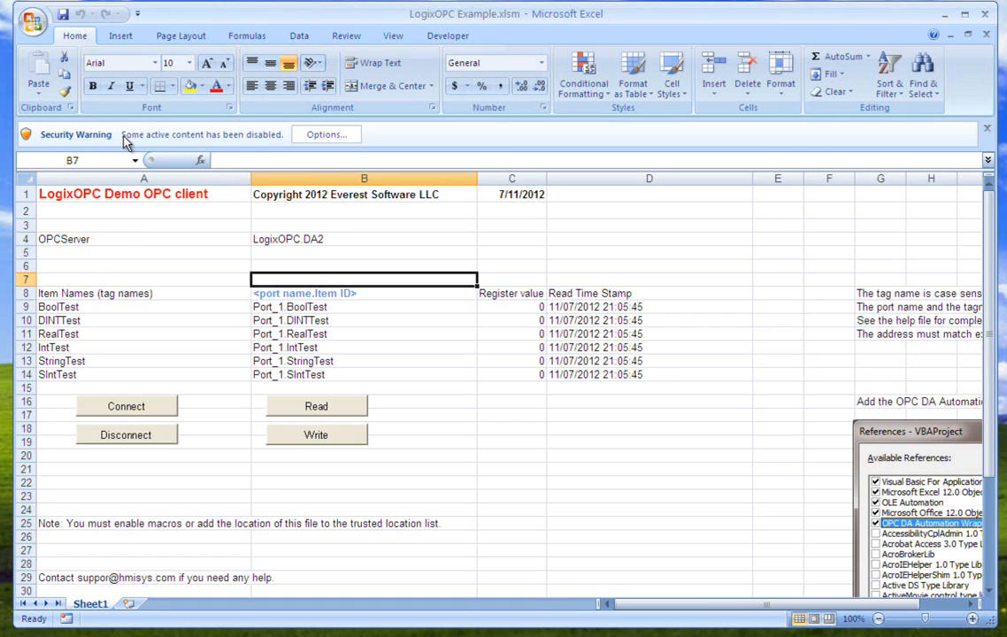
left_click(327, 136)
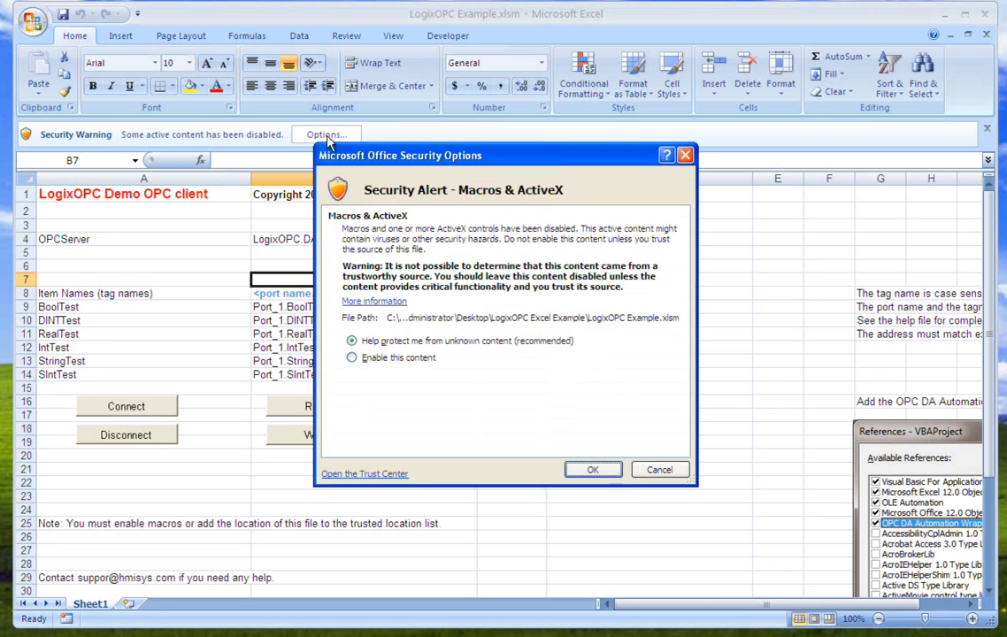
left_click(352, 358)
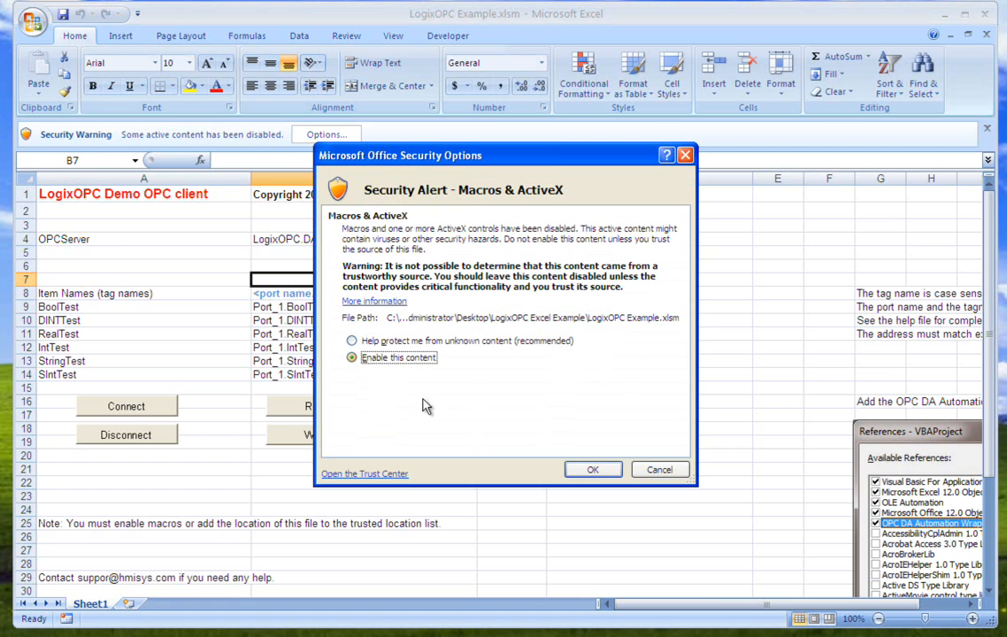
left_click(583, 470)
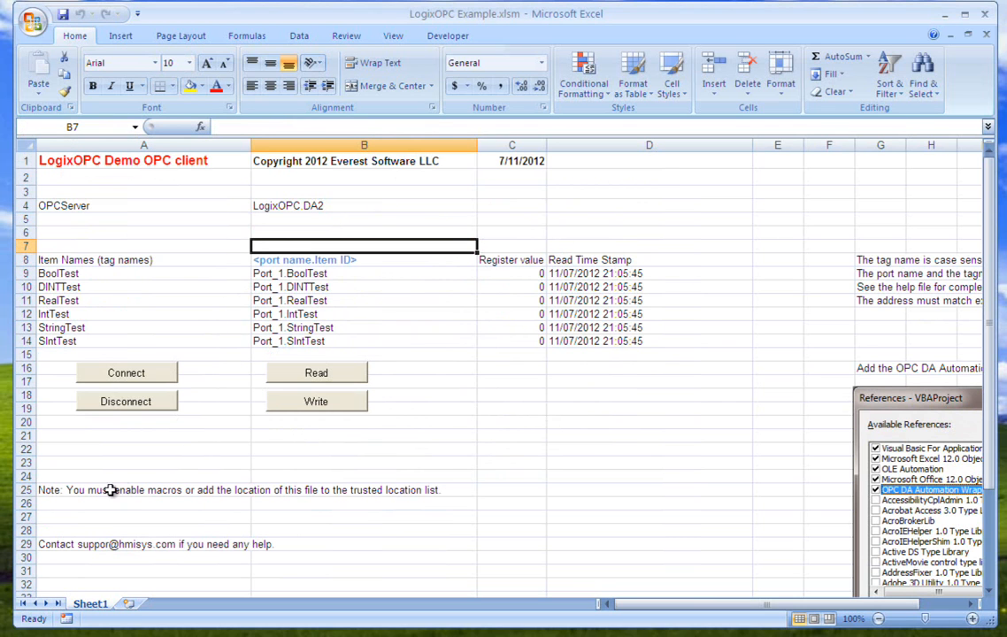
- Review the worksheet's macro note, the OPC DA Automation reference instructions and the OPC server name in B4
left_click(353, 493)
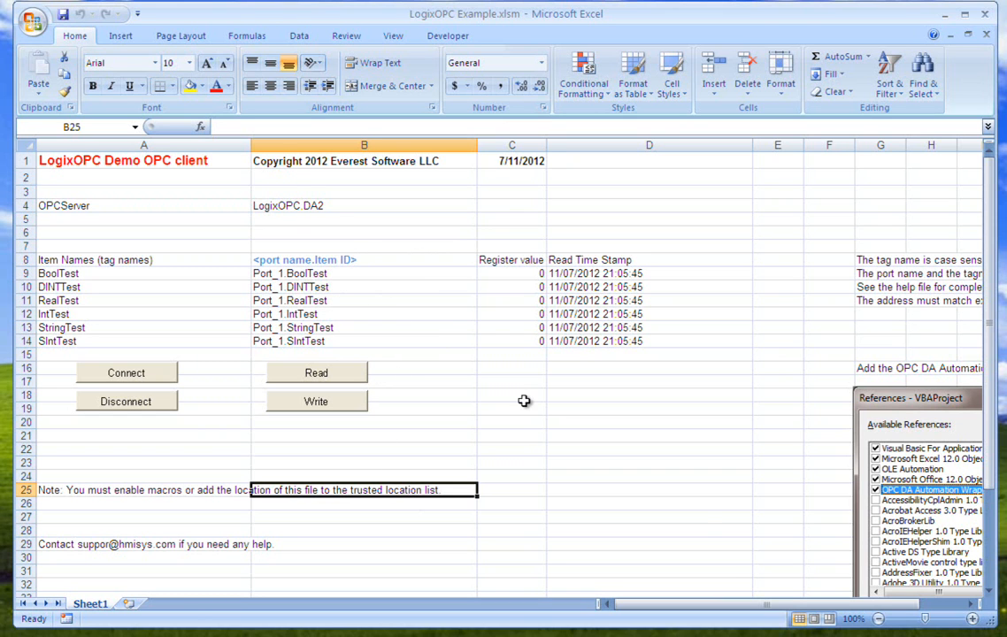
left_click_drag(843, 607, 880, 609)
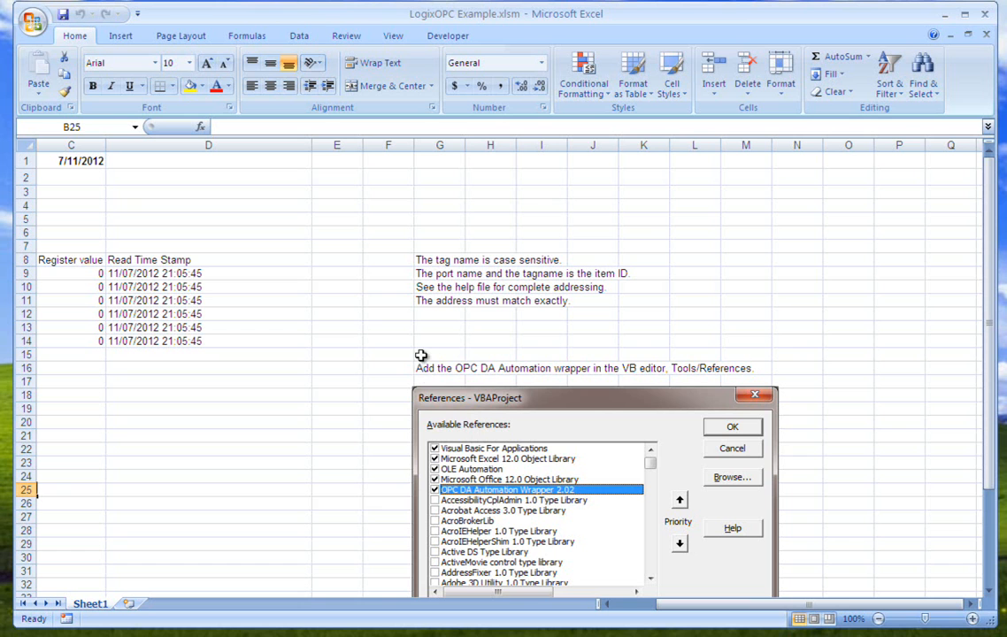
left_click(629, 606)
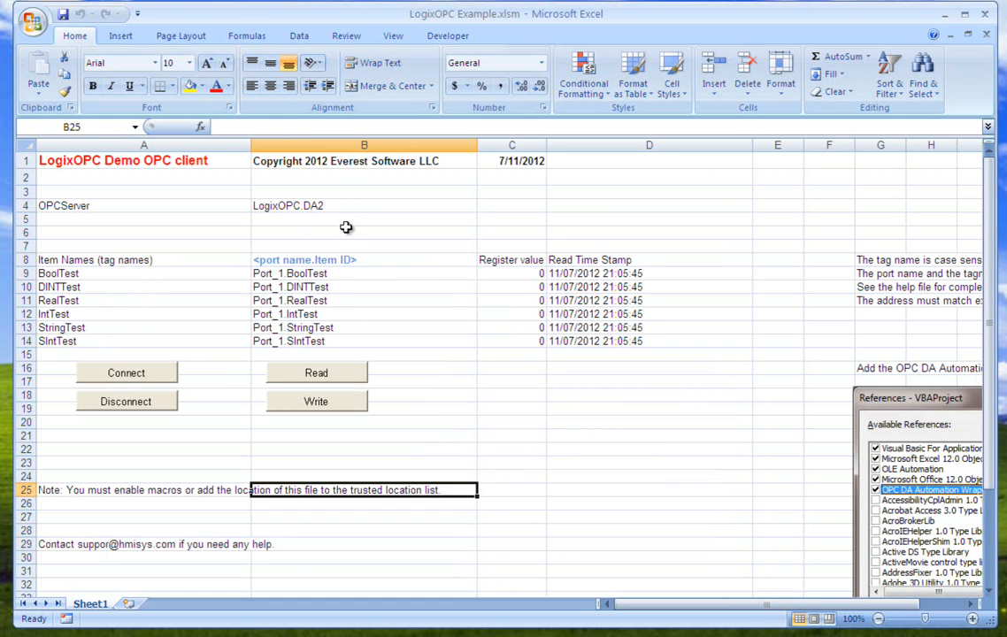
left_click(320, 205)
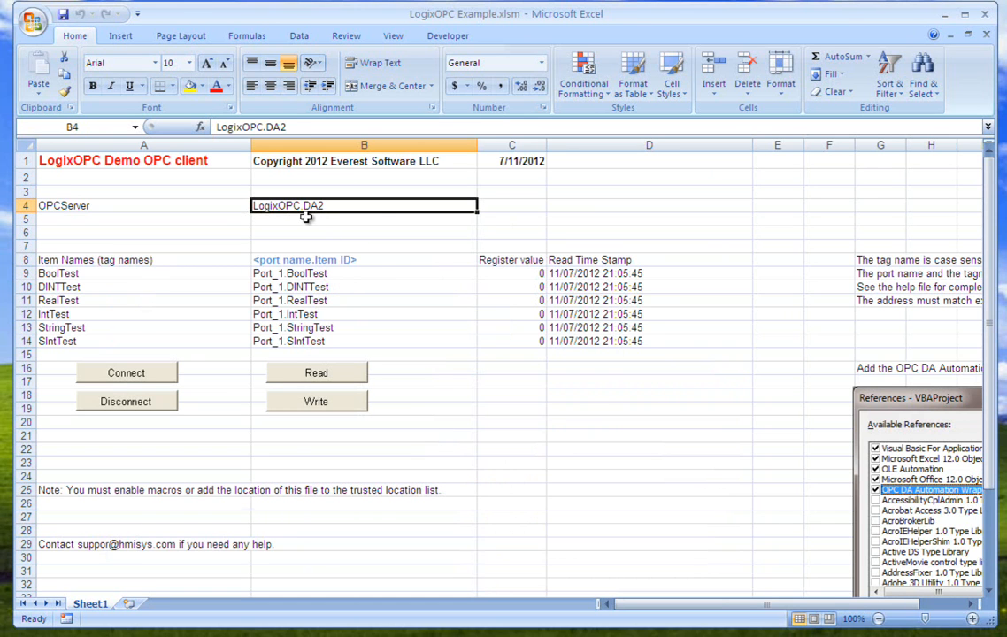
- Connect the worksheet to the LogixOPC.DA2 server and check the client, group and item counts in Logix OPC Server
left_click(165, 375)
left_click_drag(150, 18, 348, 35)
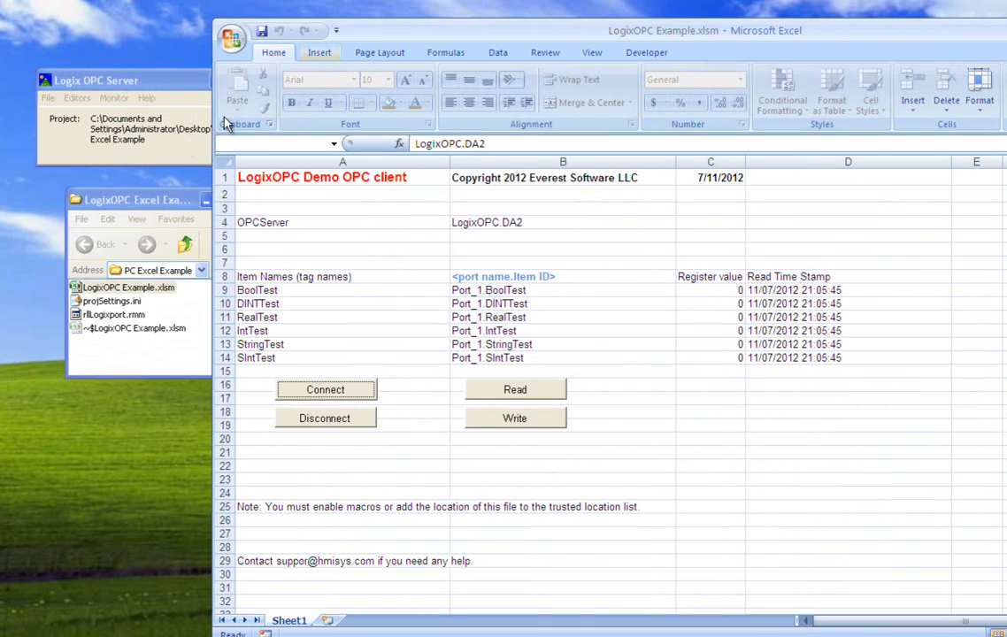
left_click(154, 124)
left_click(114, 98)
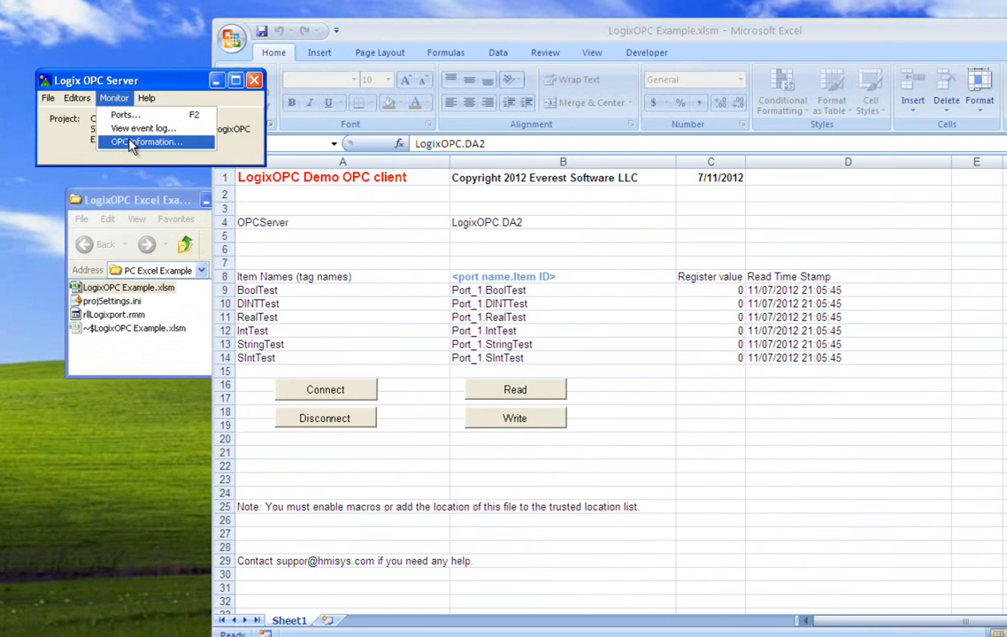
left_click(130, 143)
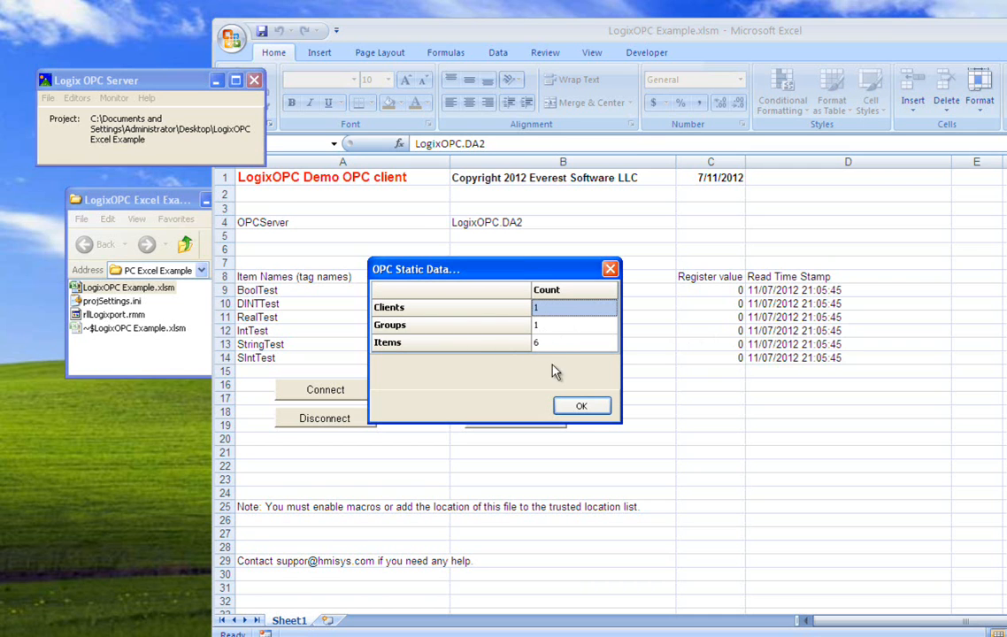
left_click(580, 405)
- Return to the Excel workbook and read the register values of all Port_1 tags, repeating the read to refresh the RealTest value
left_click_drag(540, 291, 525, 352)
left_click_drag(389, 32, 248, 27)
left_click(358, 217)
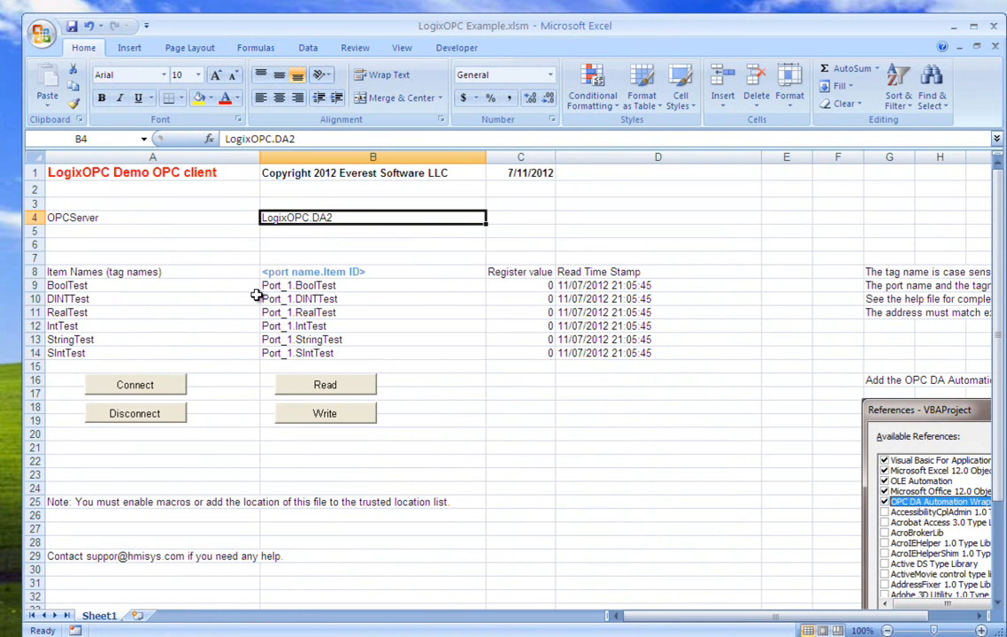
left_click(324, 286)
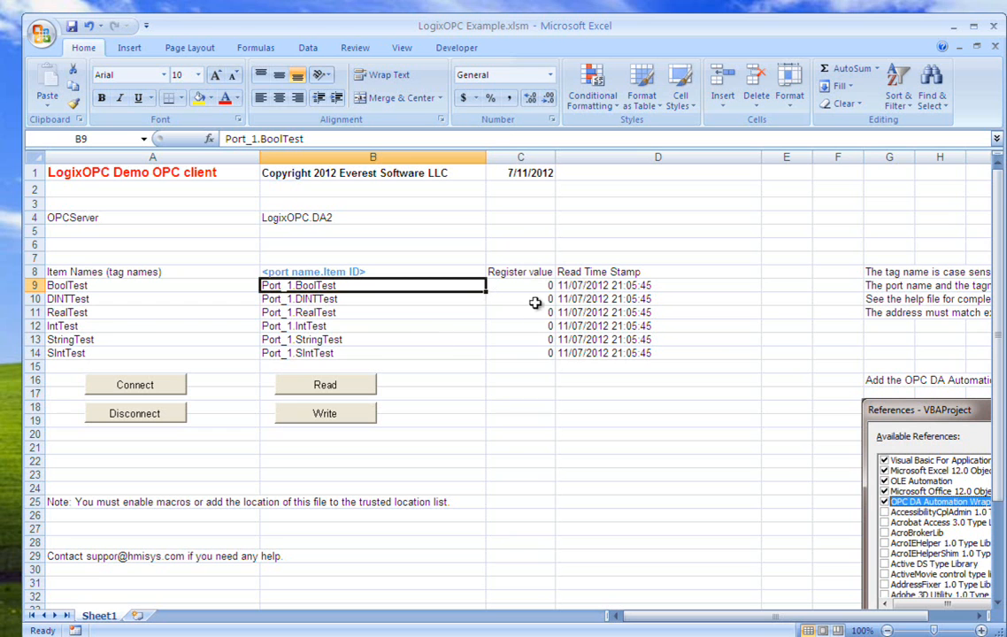
left_click(371, 394)
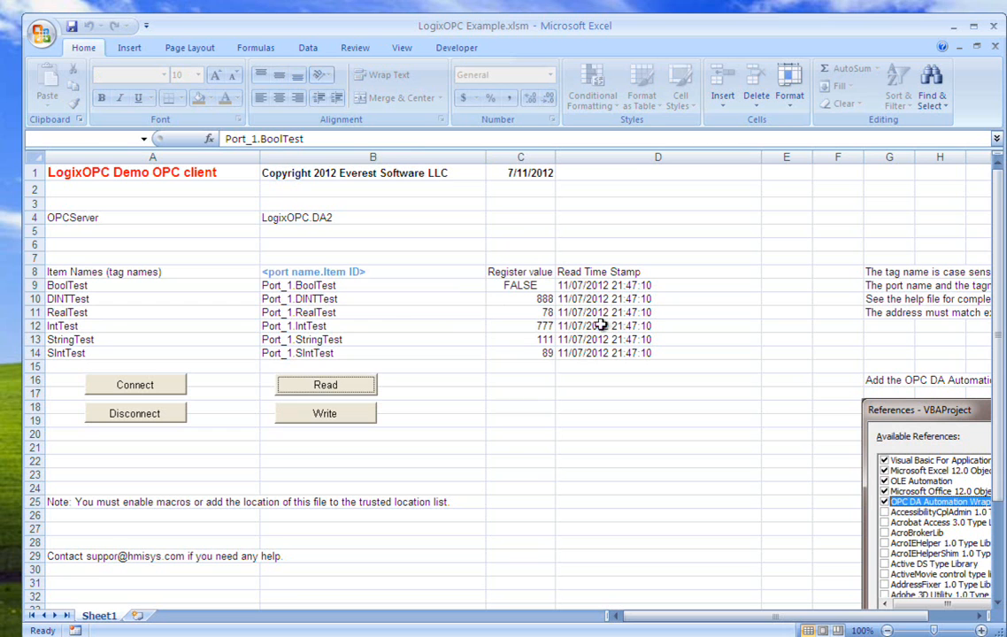
left_click(537, 315)
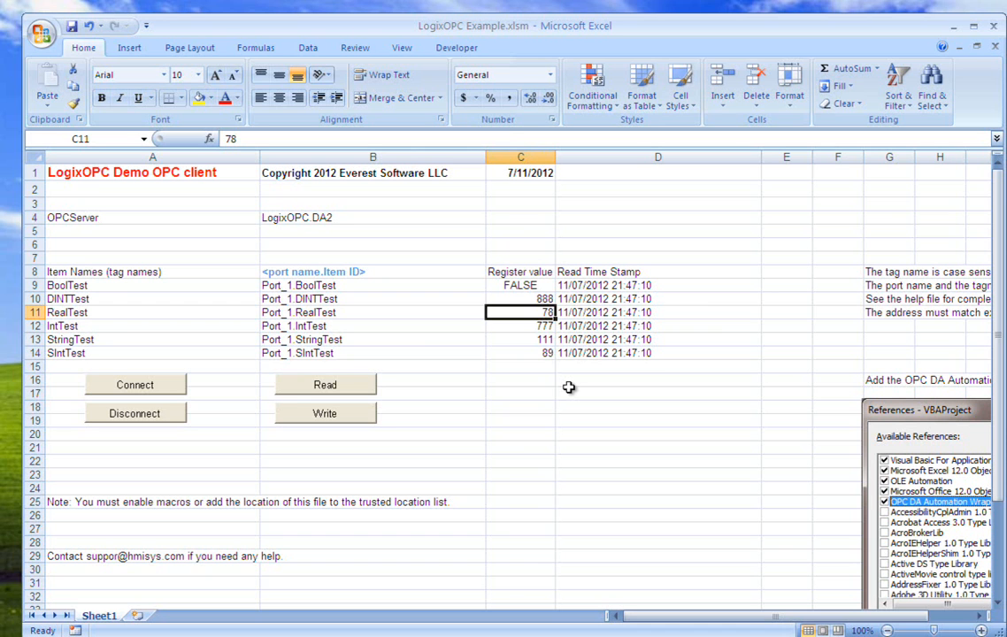
left_click(371, 386)
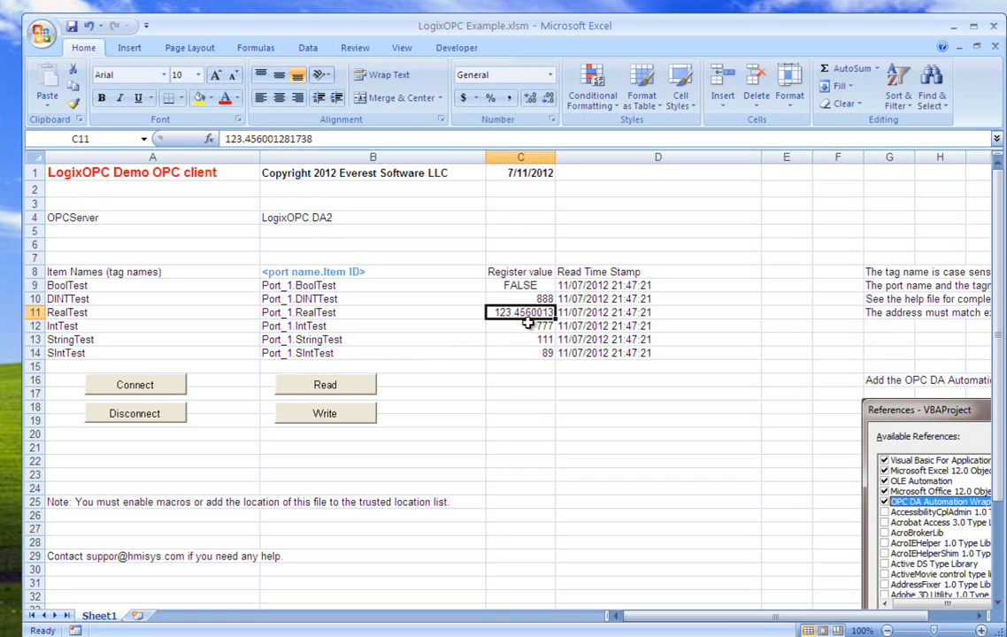
- Set the StringTest register value in C13 to AABB and write it to the OPC server
left_click(524, 356)
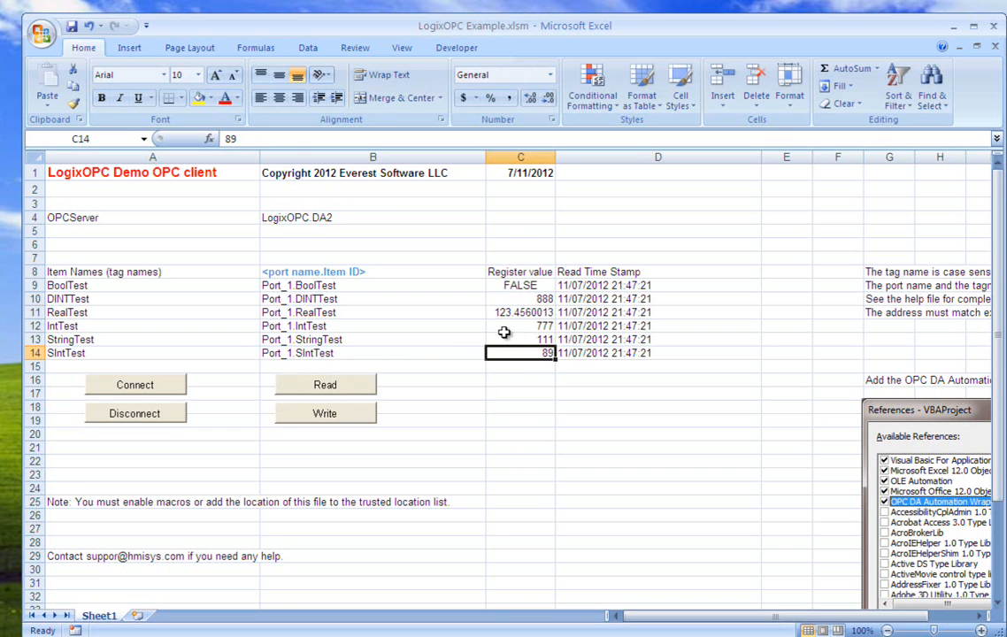
left_click(530, 340)
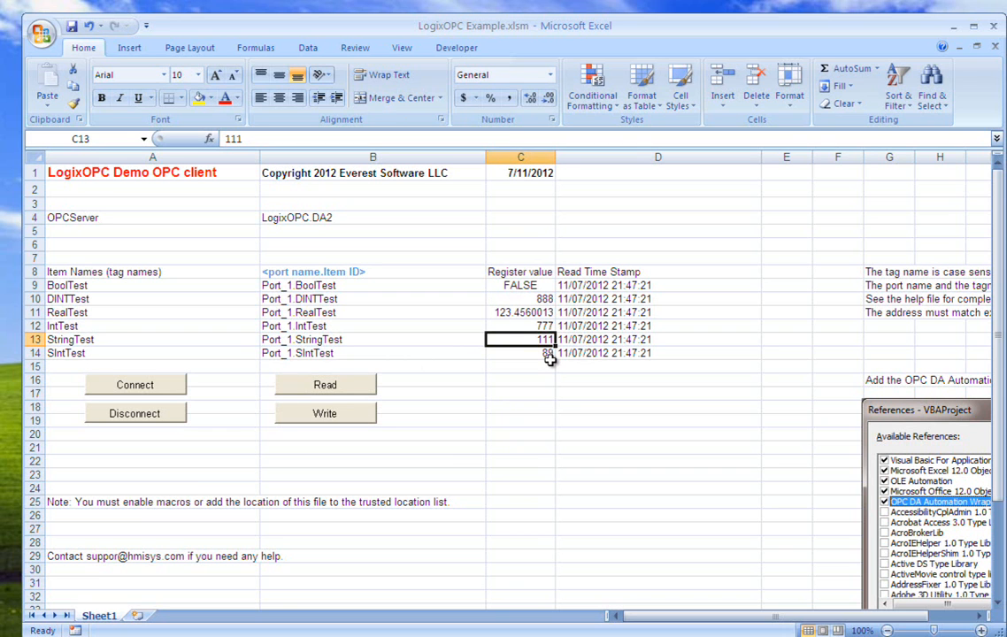
type("AABB")
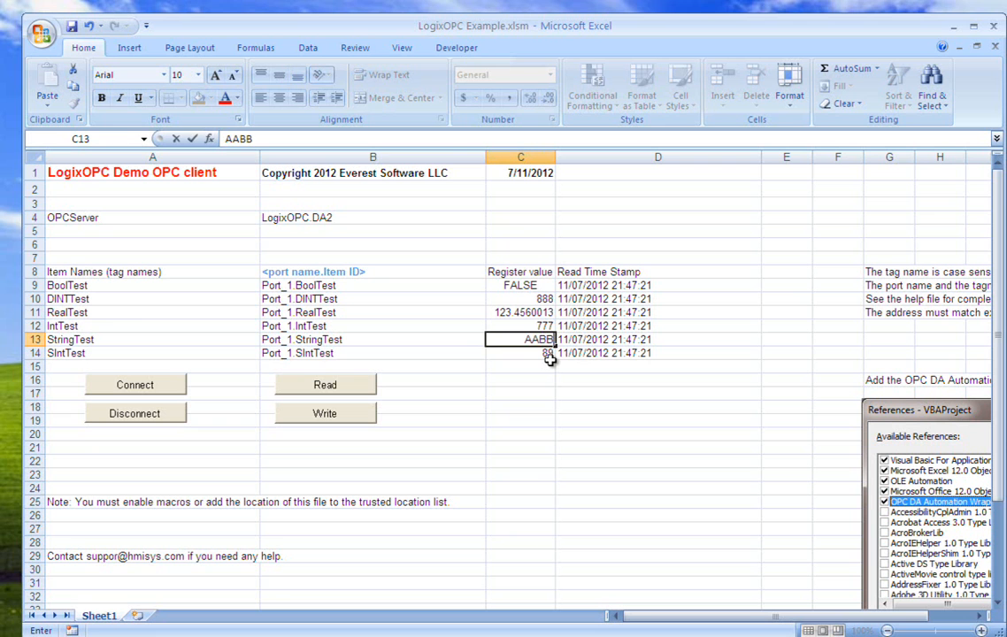
key("Return")
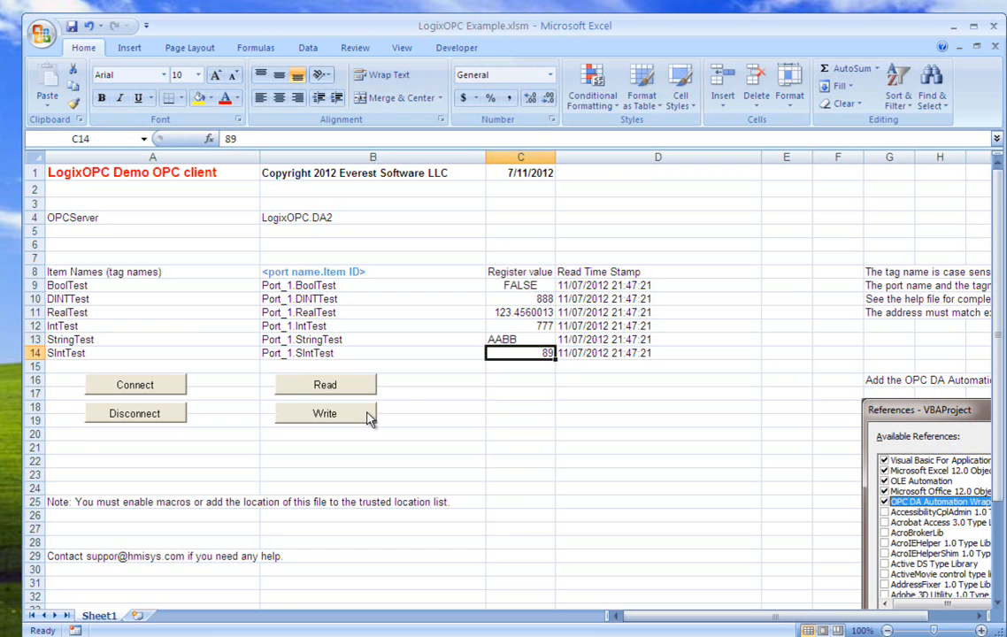
- Overwrite the register values from DINTTest to StringTest with 0 and read the tags back from the server
left_click(511, 341)
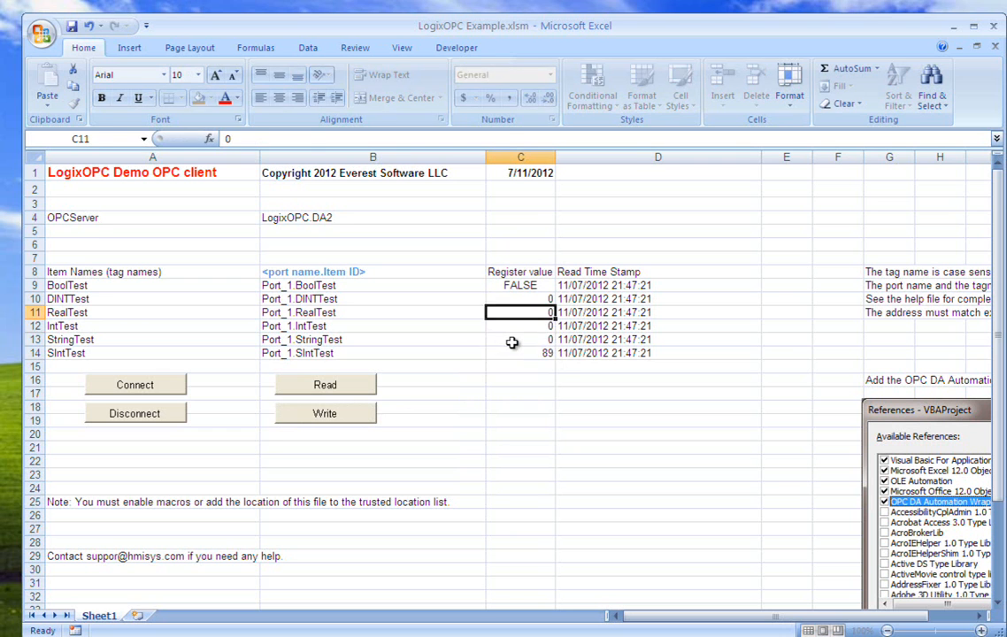
left_click(375, 387)
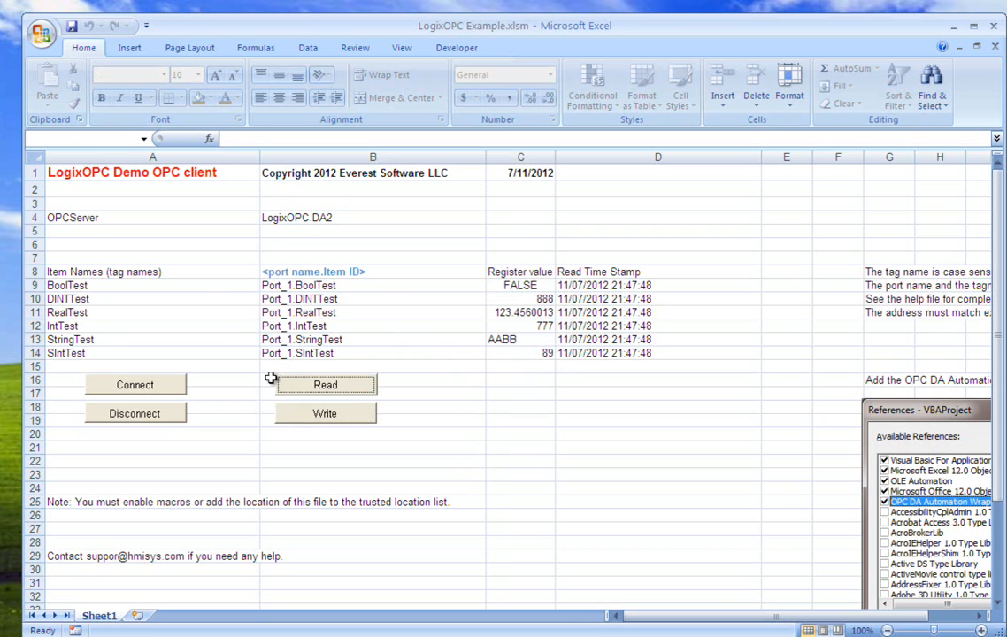
- Turn on Design Mode in the workbook and open the Connect button's click procedure in the code editor
left_click(206, 297)
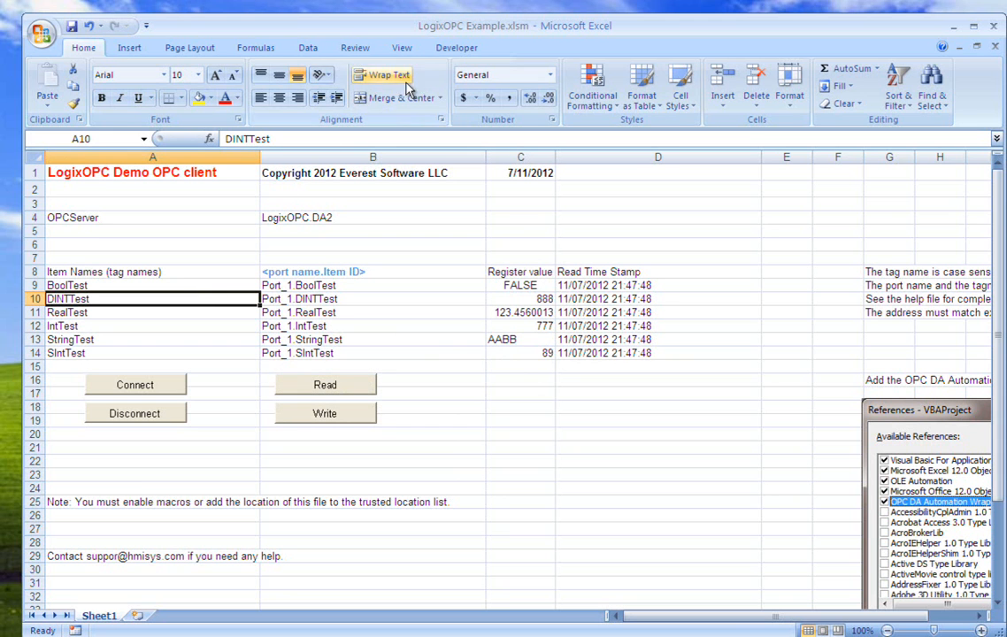
left_click(446, 54)
left_click(389, 245)
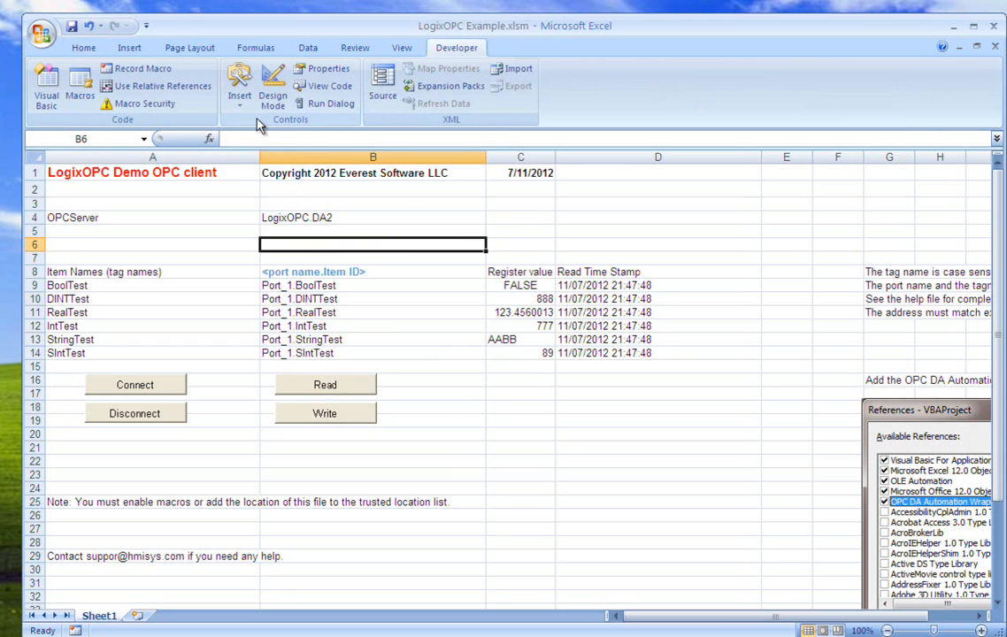
left_click(271, 96)
left_click(232, 218)
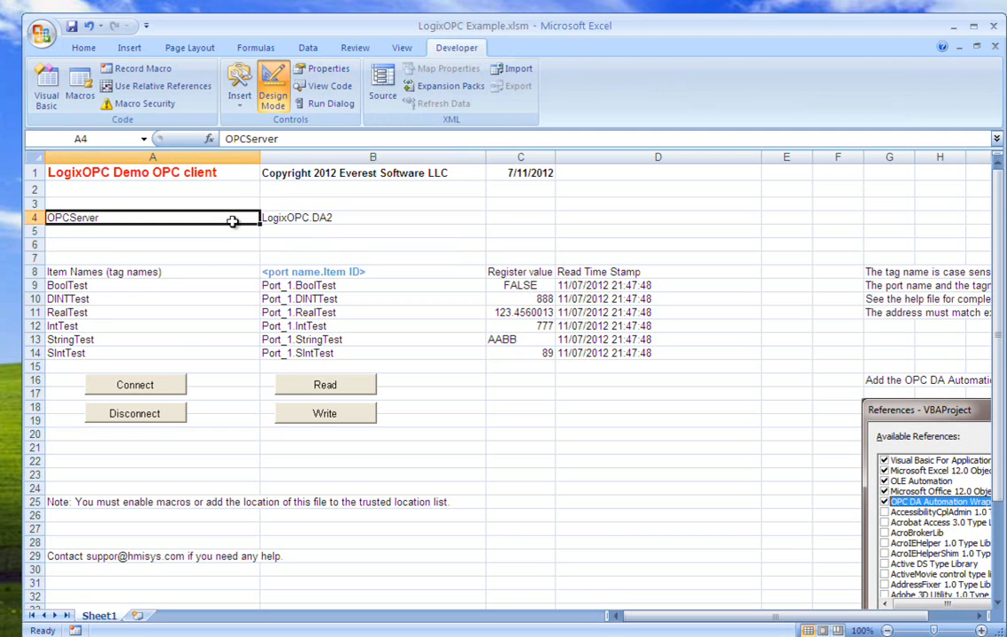
double_click(166, 383)
- Examine the Option statements and the private OPC server, group and item declarations at the start of the Sheet1 code
left_click(264, 226)
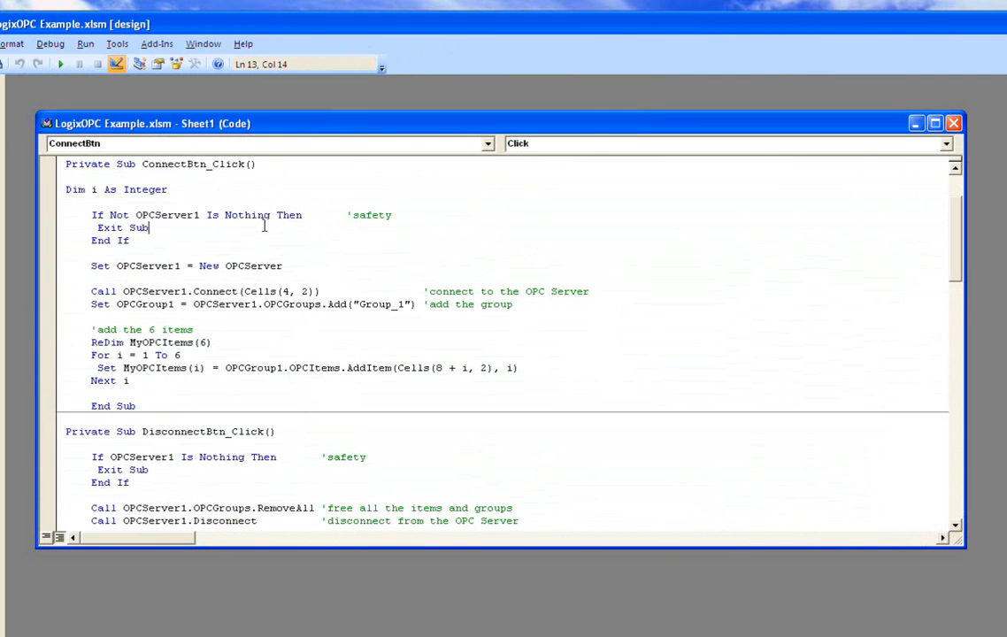
key("Up")
key("Up")
key("Up")
key("Up")
key("Up")
key("Up")
key("Up")
key("Up")
key("Up")
key("Up")
key("Up")
key("Up")
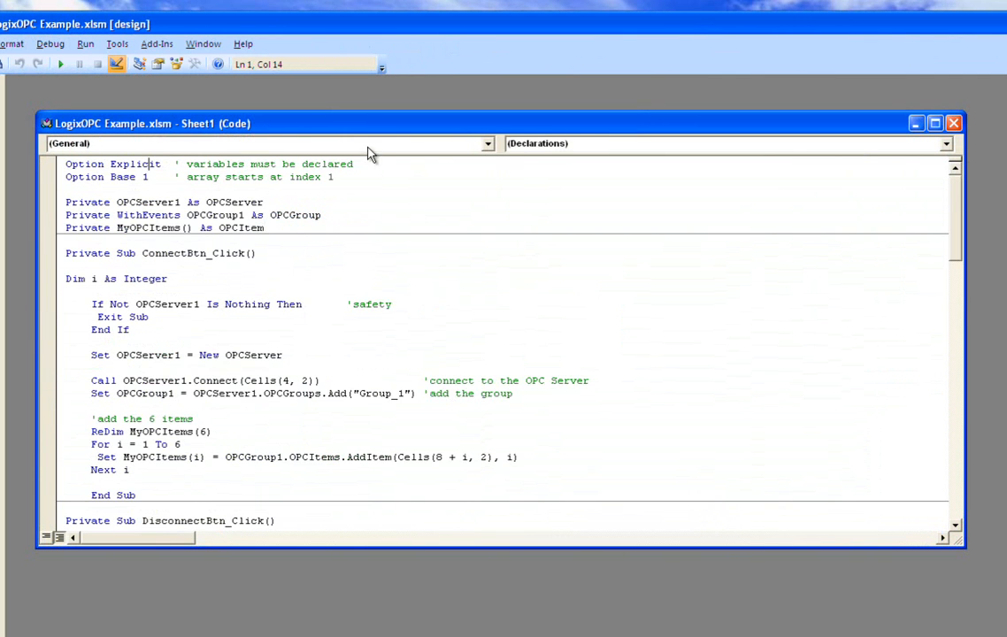
left_click_drag(336, 177, 58, 164)
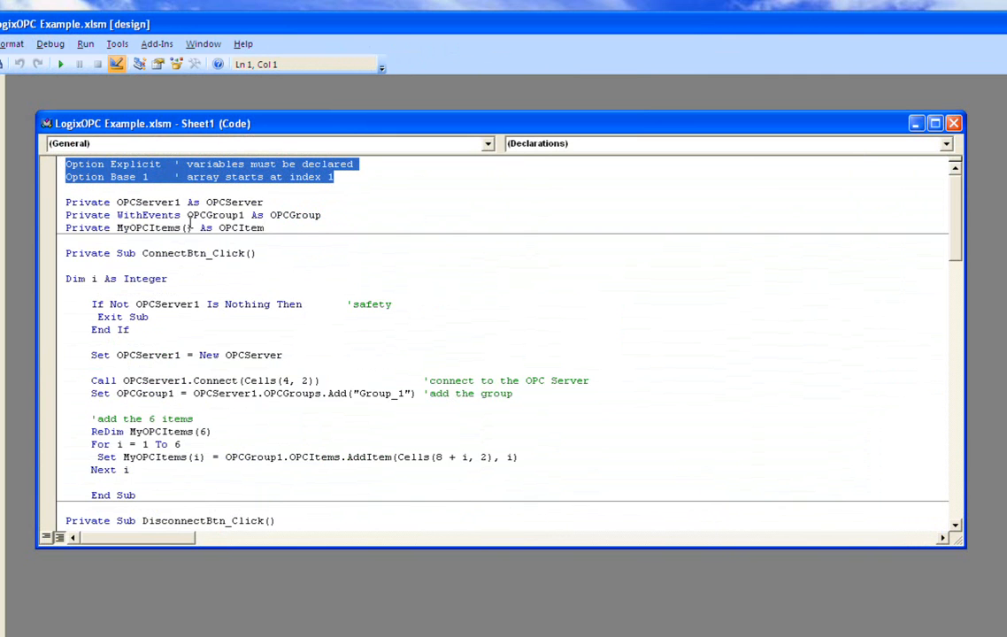
left_click_drag(270, 227, 56, 210)
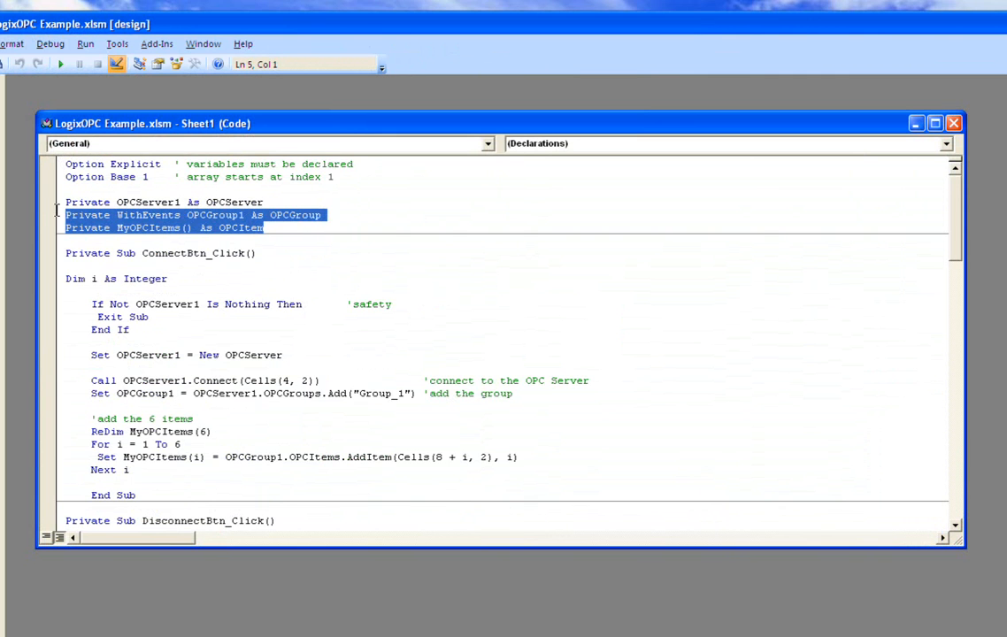
- Review the ConnectBtn_Click procedure, highlighting the OPCServer1.Connect call that takes its argument from Cells(4, 2)
left_click(177, 291)
scroll(221, 253, "down", 1)
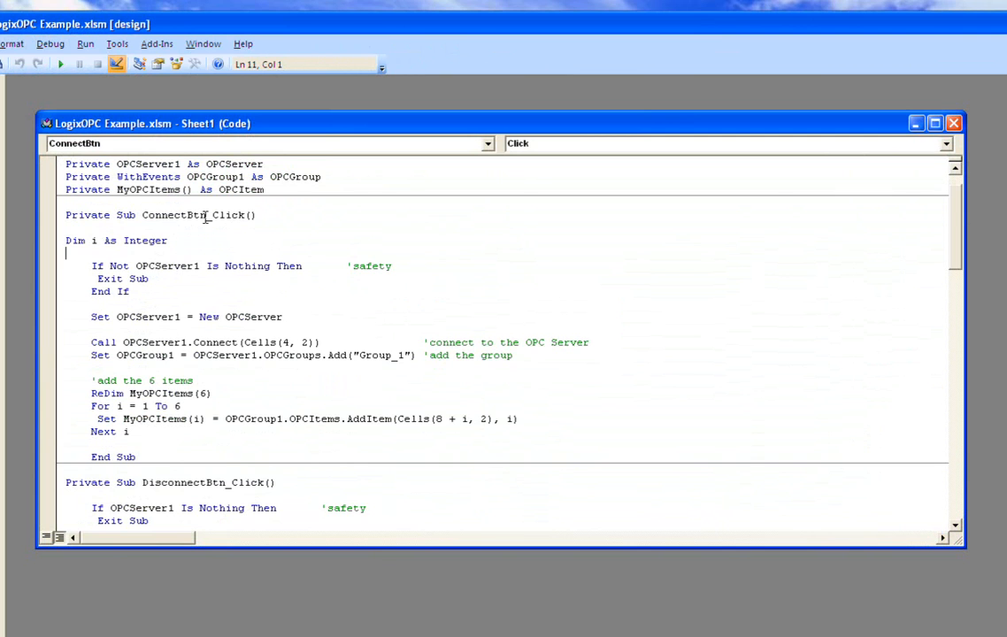
left_click_drag(90, 342, 324, 354)
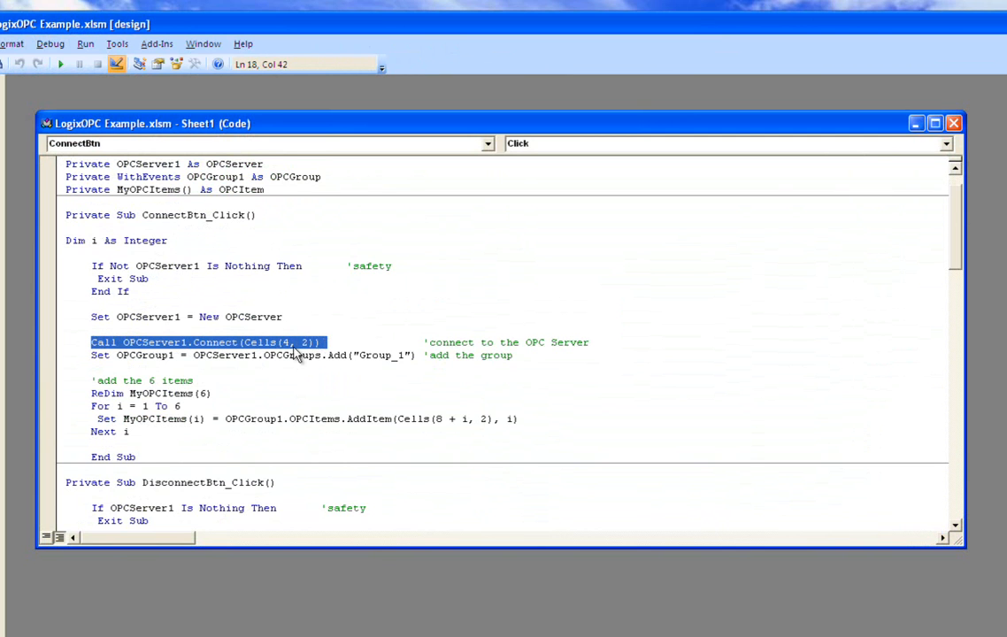
left_click(225, 315)
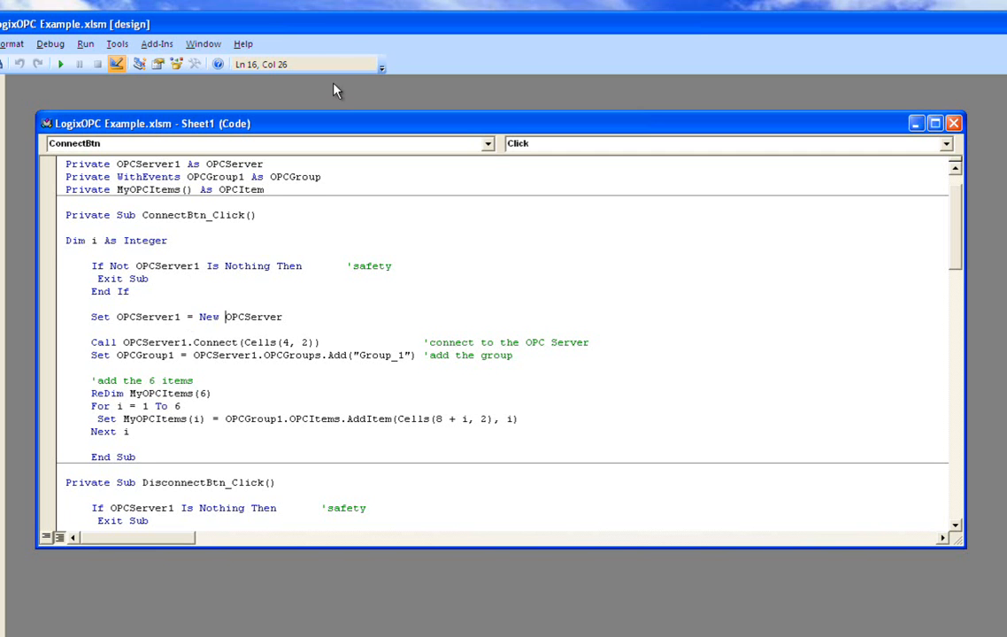
- Move the code editor aside and check the OPC server name in cell B4 of the worksheet
left_click_drag(322, 25, 303, 390)
left_click(321, 272)
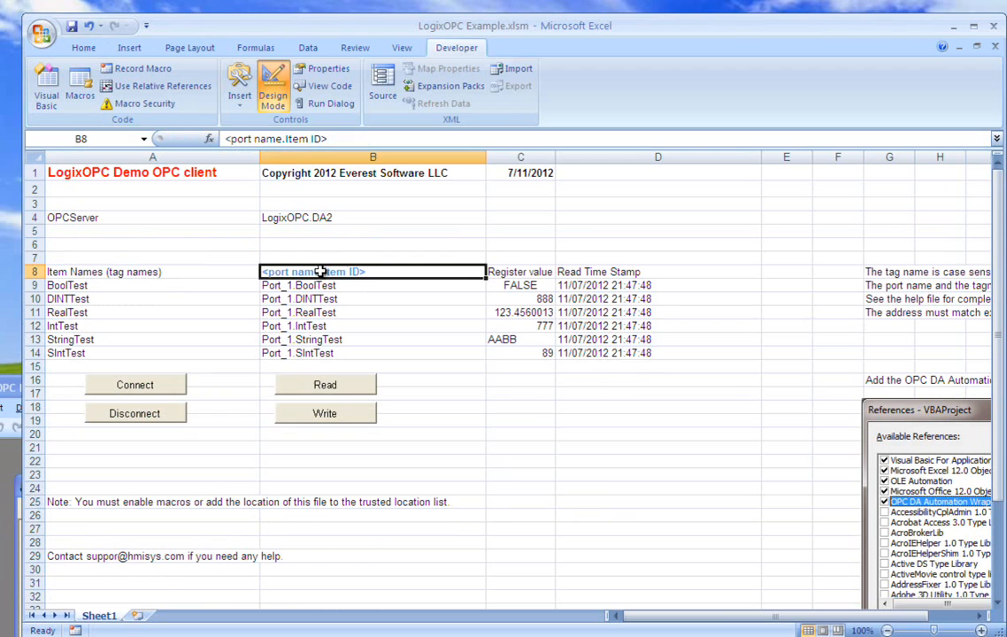
left_click(146, 215)
left_click(274, 216)
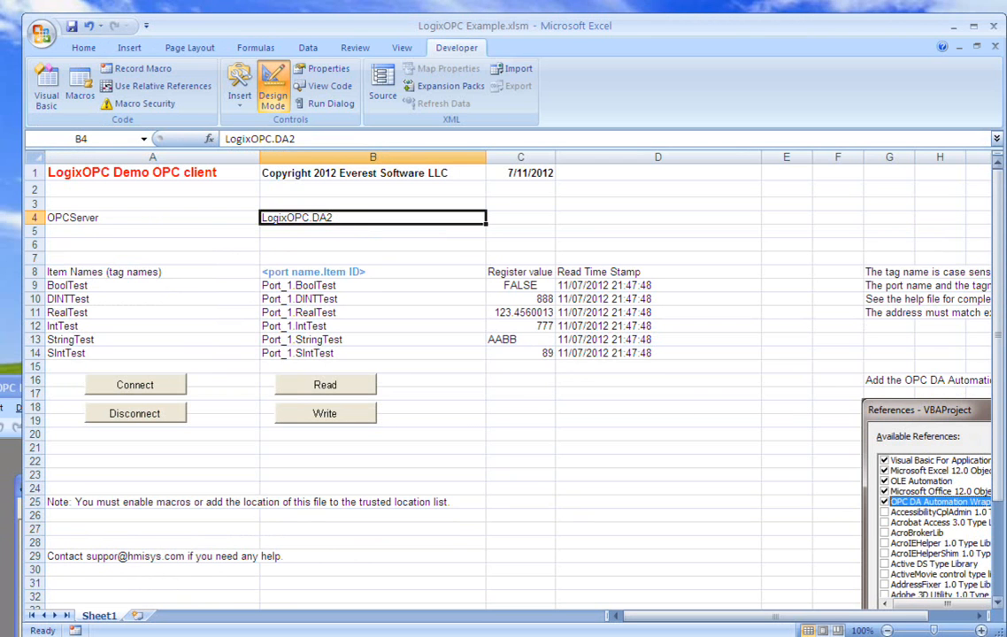
- Bring the code editor back and examine the For loop in ConnectBtn_Click that adds the six OPC items
left_click(1005, 461)
left_click_drag(690, 394, 718, 40)
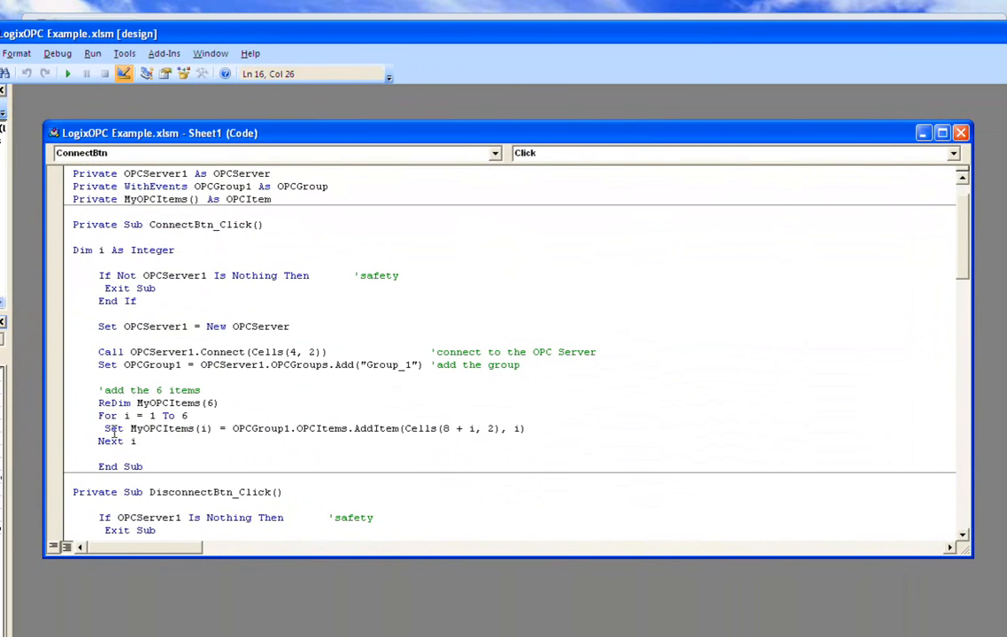
left_click_drag(101, 416, 249, 438)
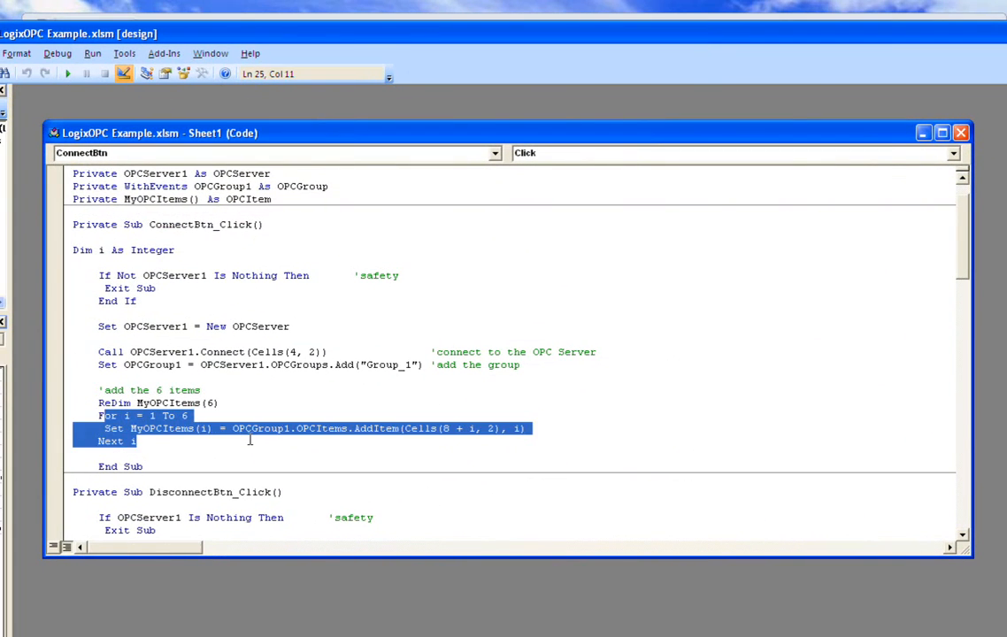
left_click(249, 406)
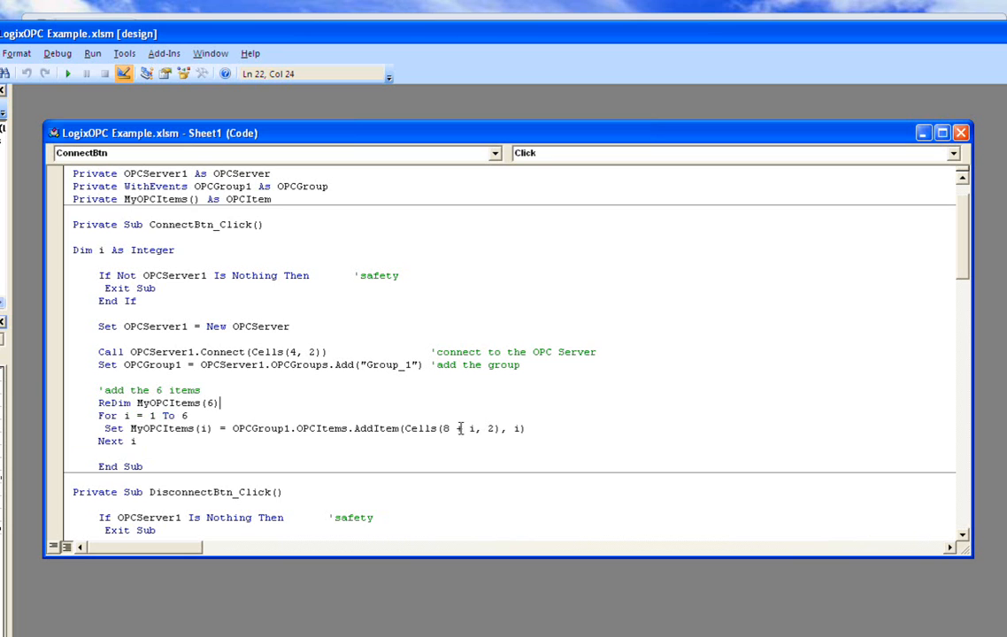
double_click(152, 415)
- Move the code editor aside and check the six Port_1 item IDs in worksheet cells B9:B14
left_click_drag(417, 46, 416, 416)
left_click(416, 311)
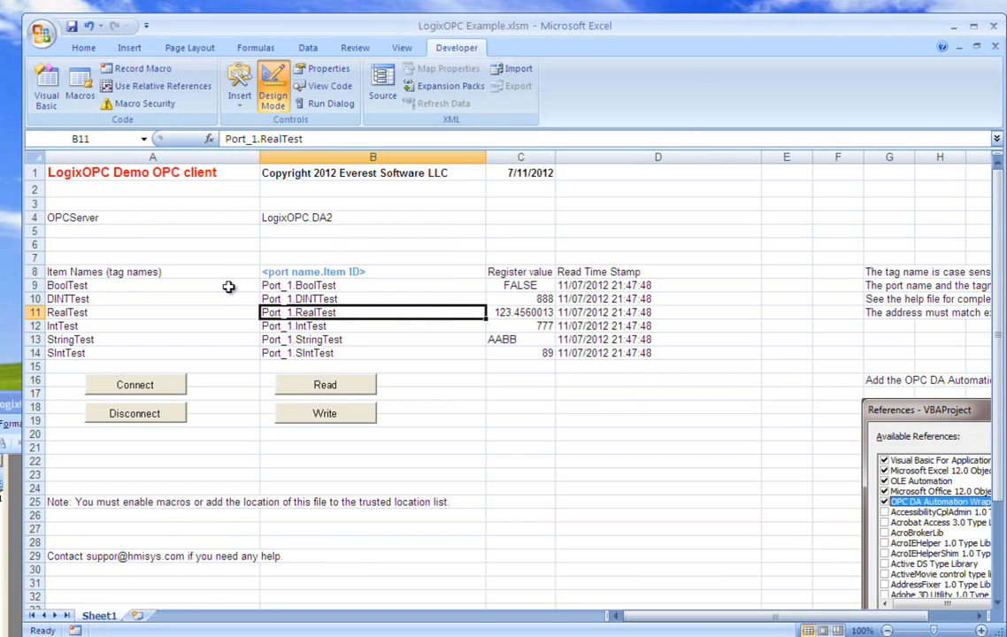
left_click(267, 289)
left_click(191, 285)
left_click(282, 287)
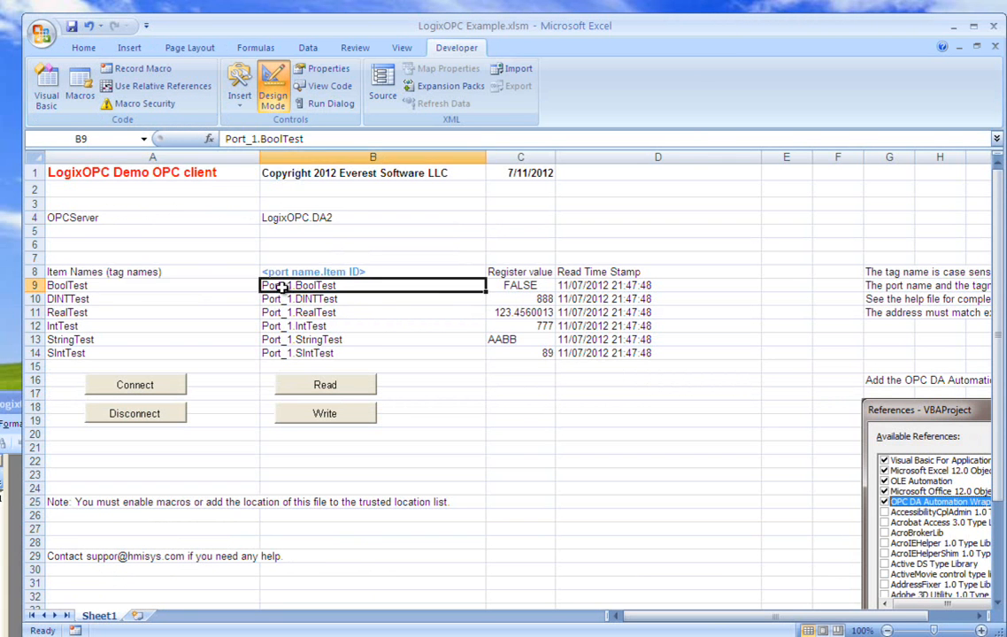
left_click_drag(315, 294, 320, 353)
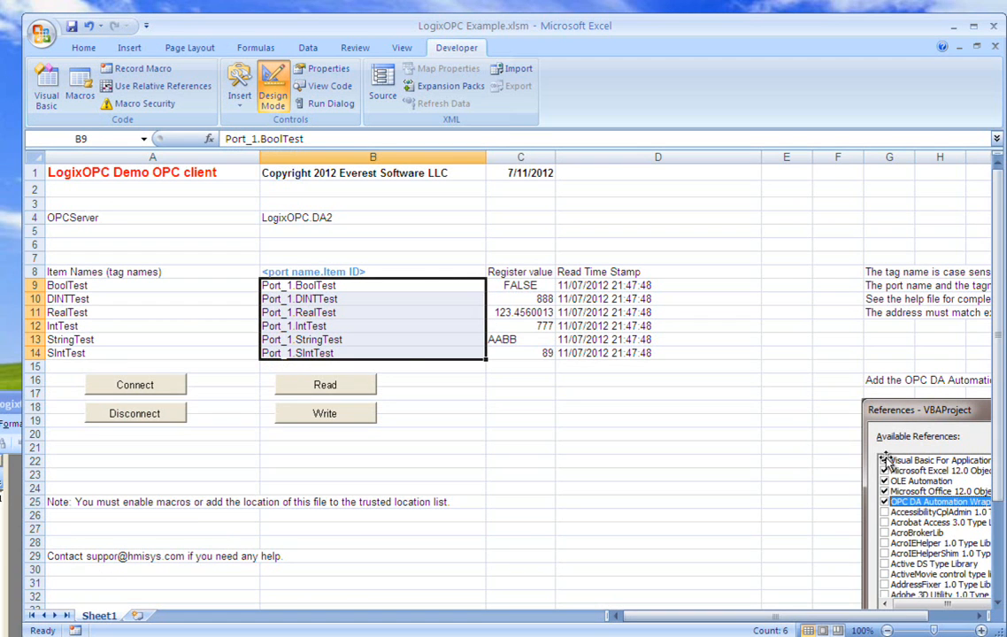
- Bring the code editor back and review the DisconnectBtn_Click procedure and the OPCGroup1 DataChange event
left_click(1006, 455)
left_click_drag(707, 417, 719, 51)
left_click(395, 344)
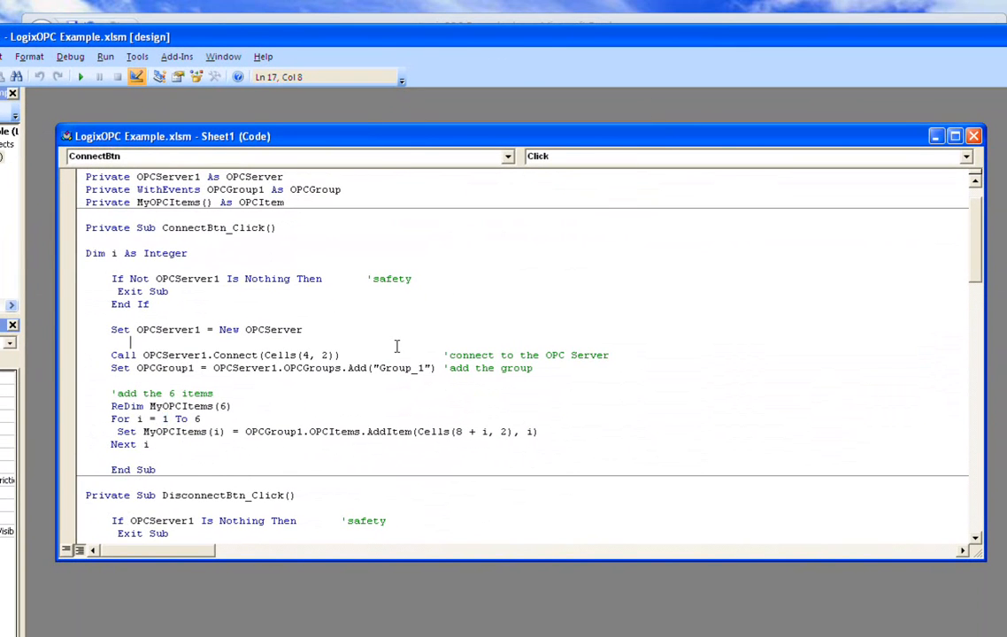
scroll(260, 392, "down", 5)
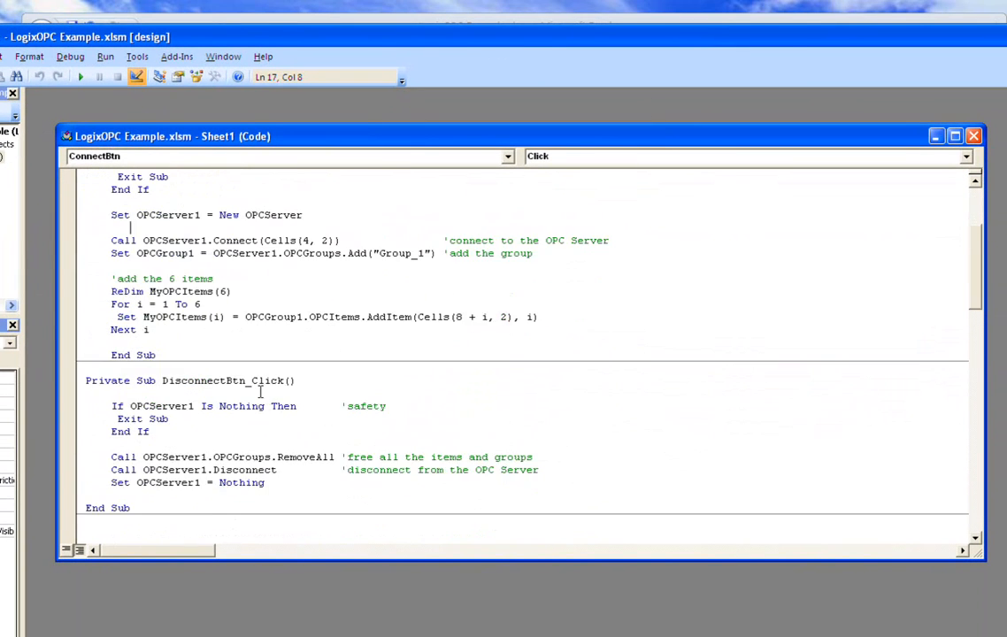
left_click_drag(282, 412, 200, 341)
left_click(200, 342)
scroll(228, 339, "down", 3)
left_click_drag(258, 352, 247, 370)
left_click(247, 370)
- Review ReadBtn_Click, highlighting the server handle loop and the lines that put values and time stamps in the cells
scroll(246, 369, "down", 6)
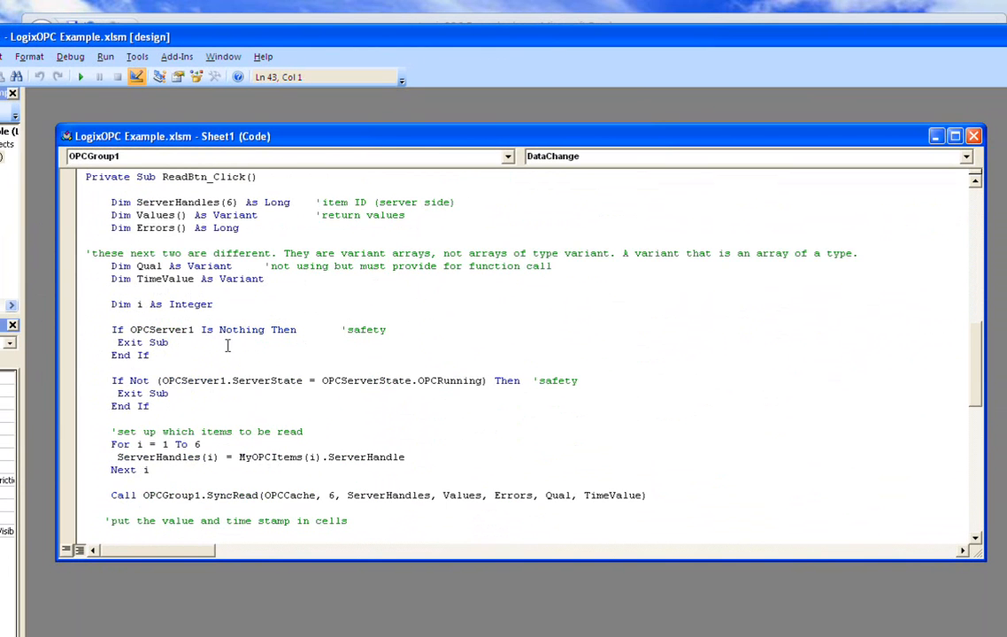
scroll(211, 381, "down", 2)
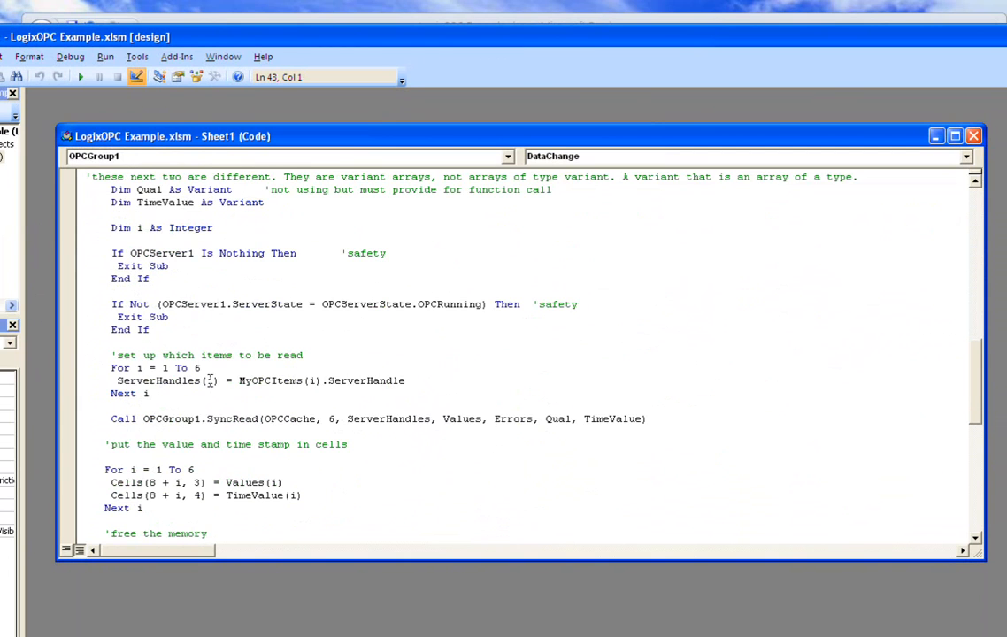
left_click_drag(155, 393, 106, 368)
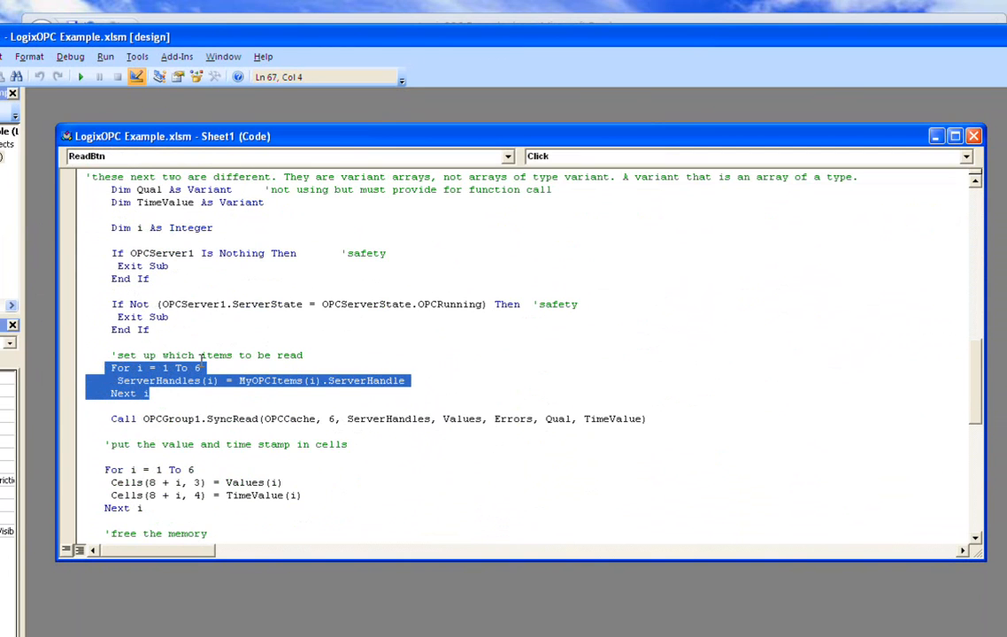
left_click(254, 419)
left_click_drag(301, 495, 105, 482)
left_click(188, 438)
- Review WriteBtn_Click, highlighting the server handle loop and the loop fetching cell values, and examine the SyncWrite call
scroll(188, 438, "down", 11)
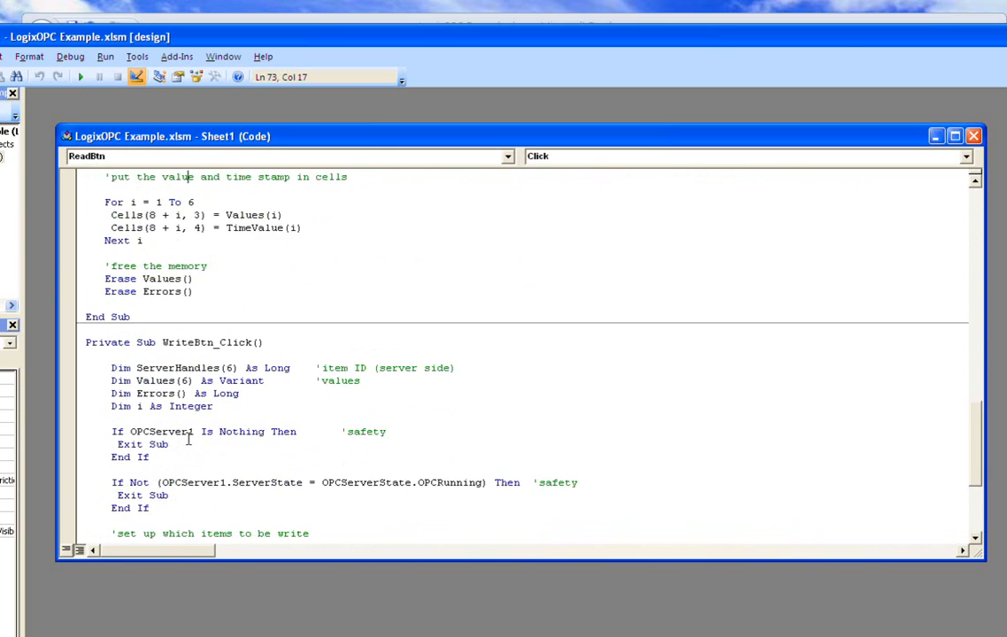
left_click(196, 403)
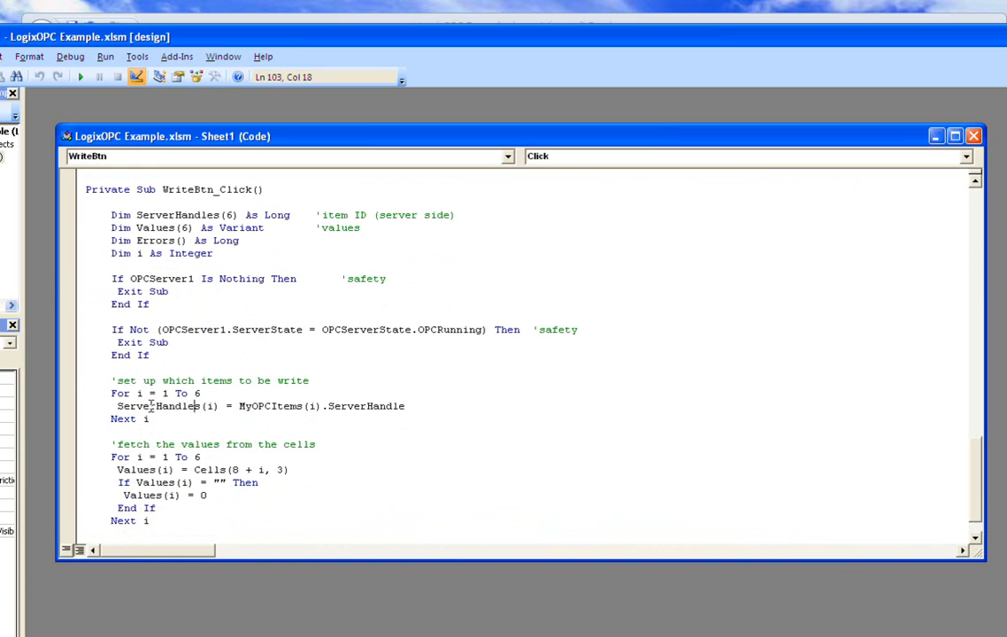
left_click(173, 445)
scroll(172, 443, "down", 1)
left_click_drag(150, 381, 124, 355)
left_click(162, 432)
left_click_drag(153, 483, 124, 419)
left_click(162, 406)
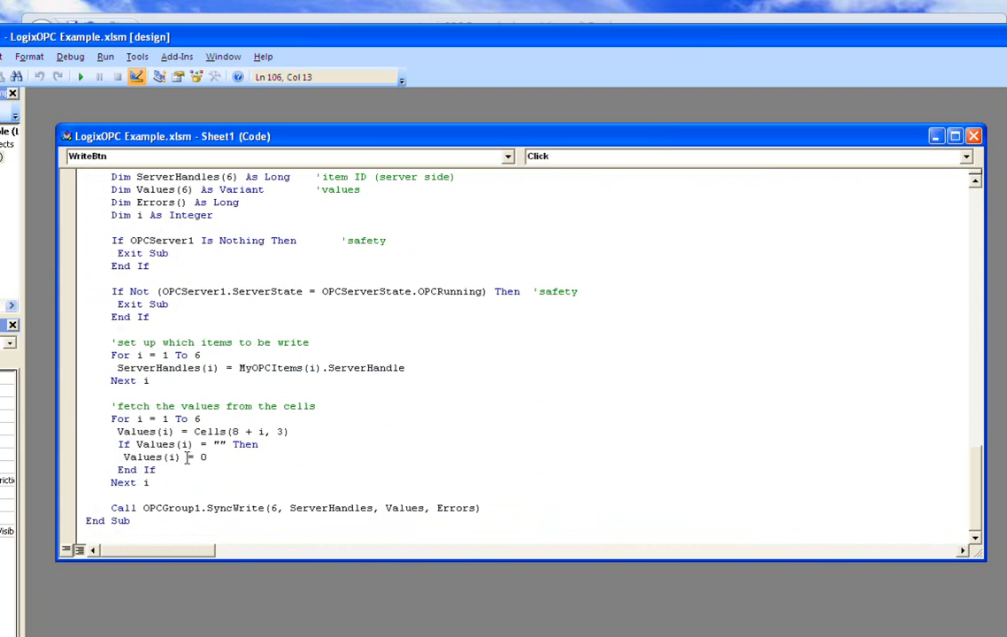
left_click(162, 508)
left_click(246, 492)
- Go back to ReadBtn_Click and examine the OPCGroup1.SyncRead call and its OPCCache argument
scroll(246, 491, "up", 14)
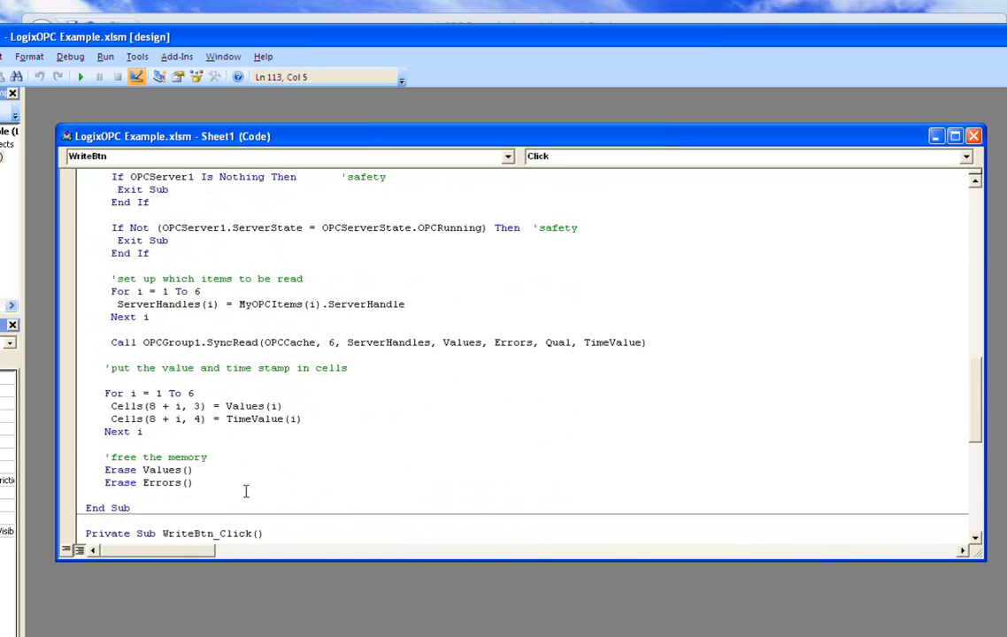
scroll(246, 491, "down", 2)
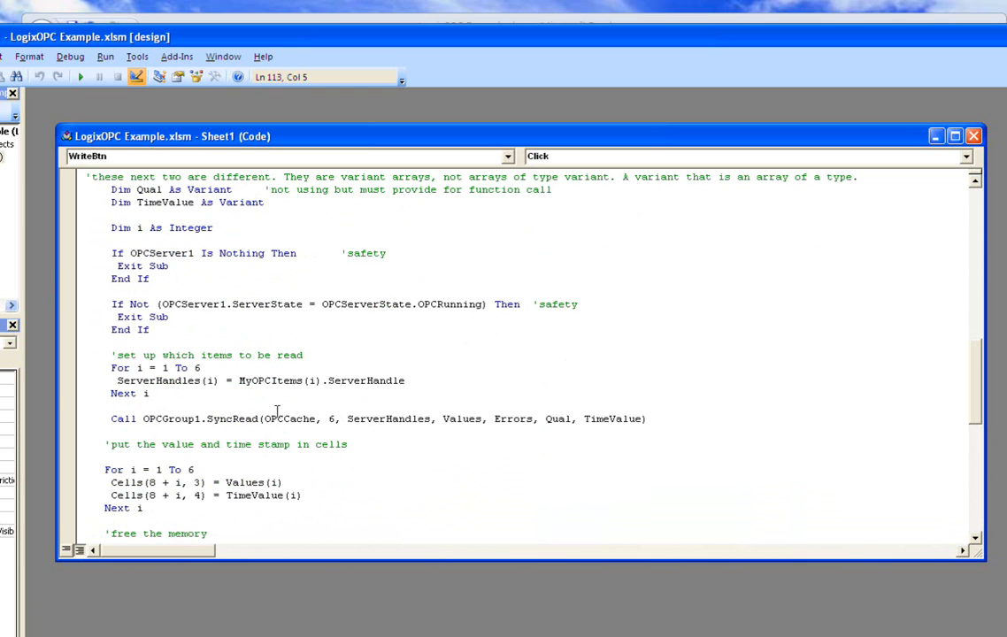
left_click_drag(221, 421, 400, 419)
left_click(407, 390)
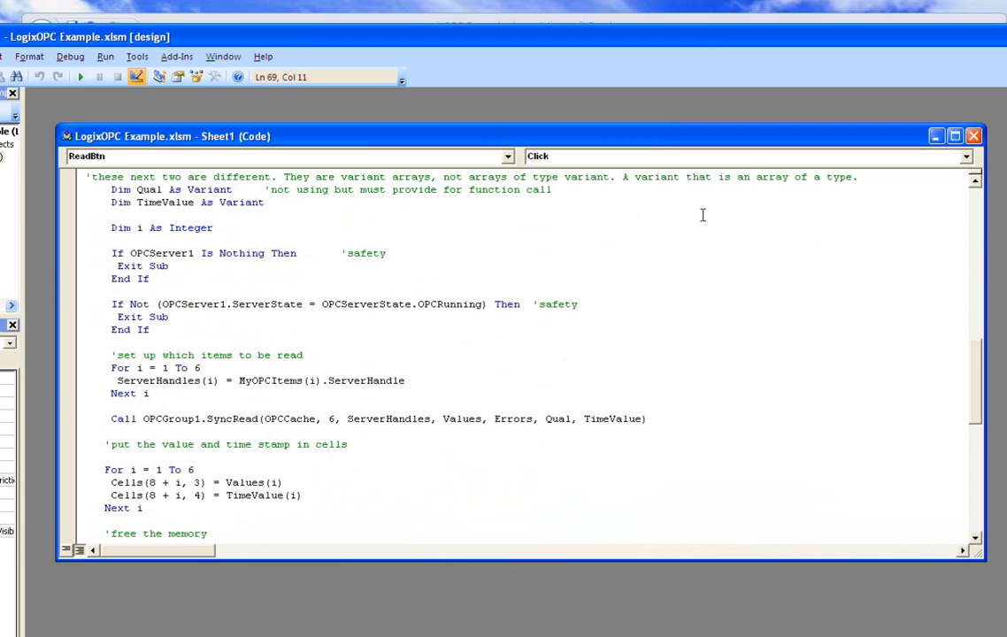